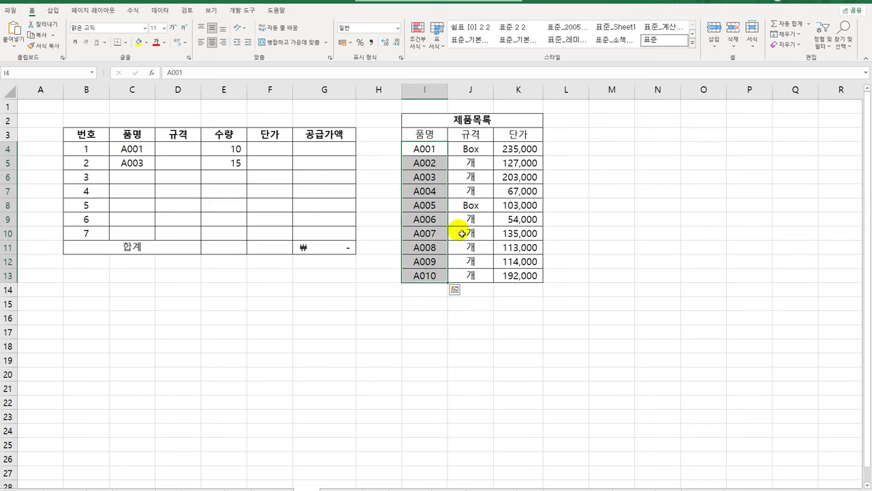
pyautogui.moveTo(469, 150); pyautogui.dragTo(482, 277)
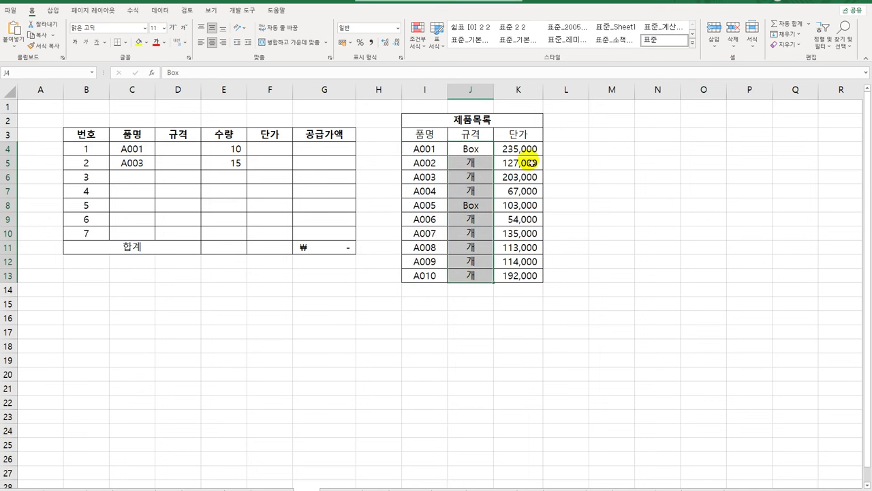
pyautogui.moveTo(518, 149); pyautogui.dragTo(518, 277)
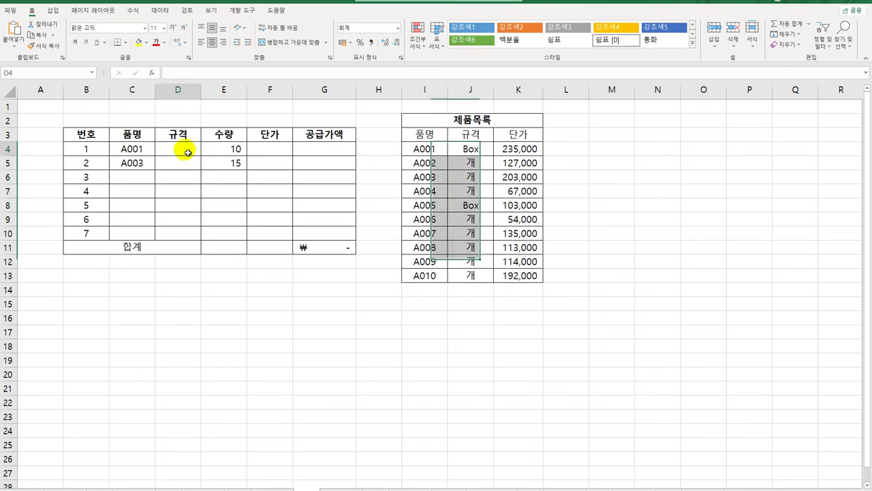
pyautogui.click(279, 153)
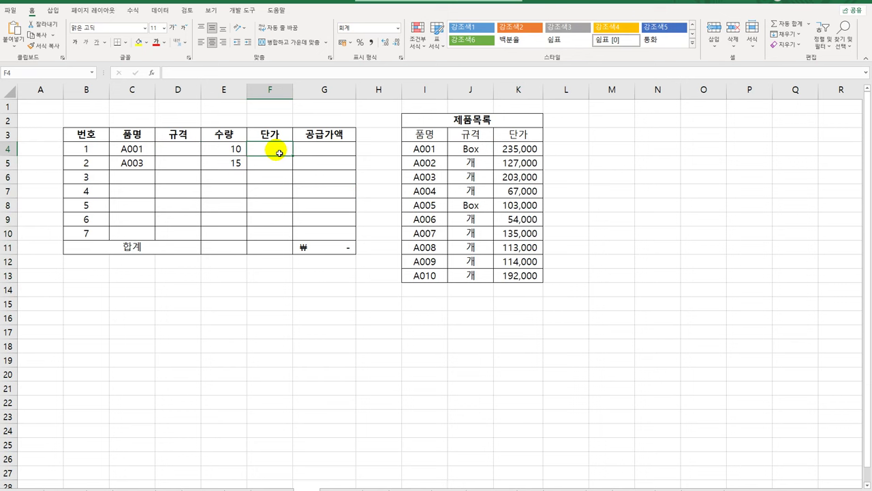
pyautogui.click(179, 151)
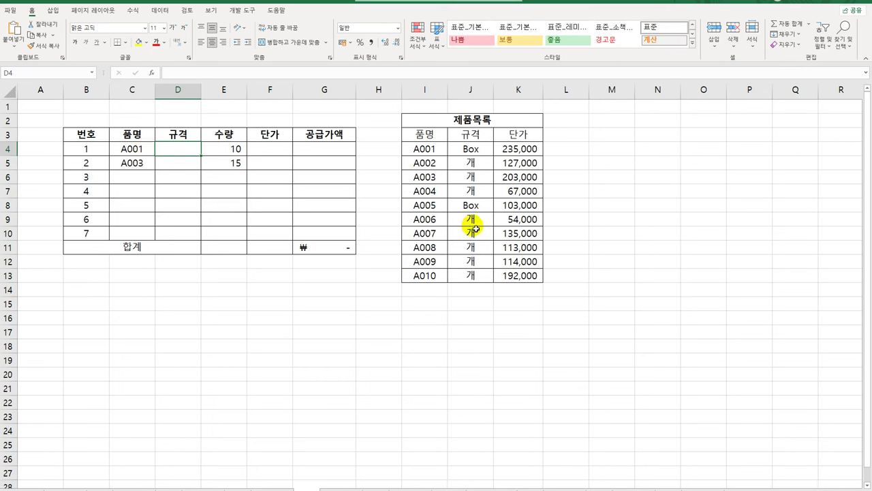
pyautogui.moveTo(432, 148); pyautogui.dragTo(516, 273)
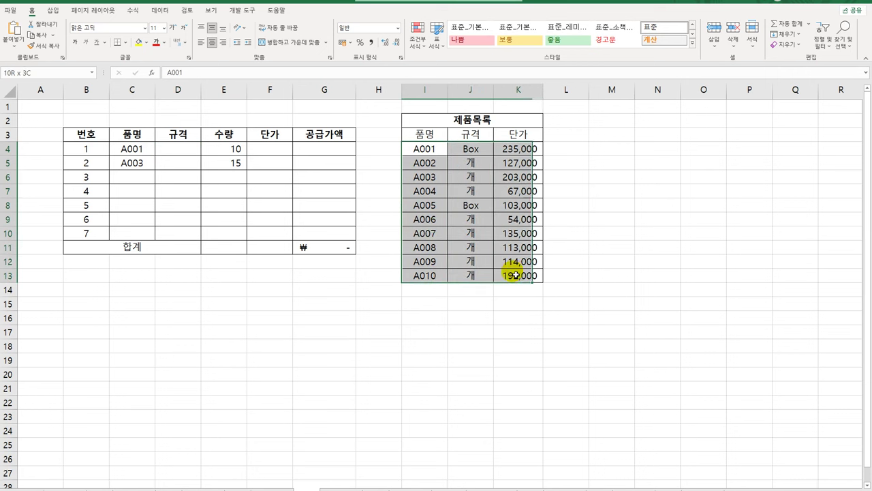
# - Start a VLOOKUP formula in cell D4 using C4 as the lookup value and the absolute range $I$4:$K$13 as the table array
pyautogui.click(195, 155)
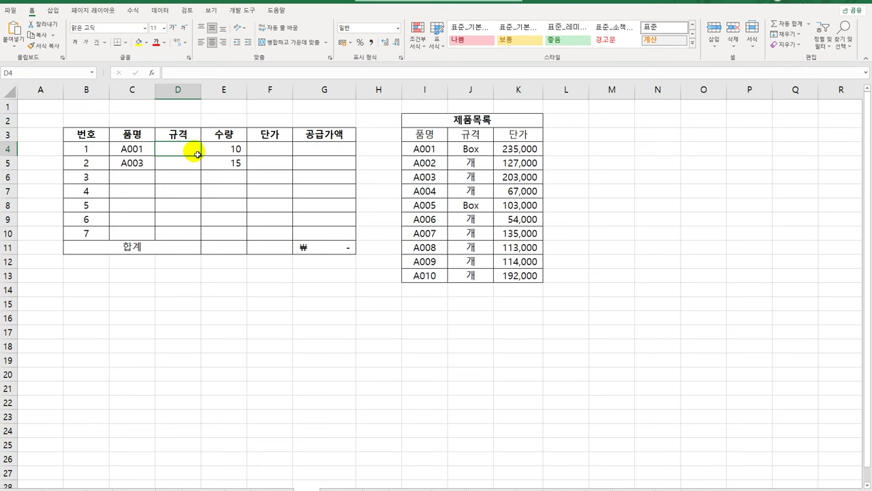
pyautogui.write('=')
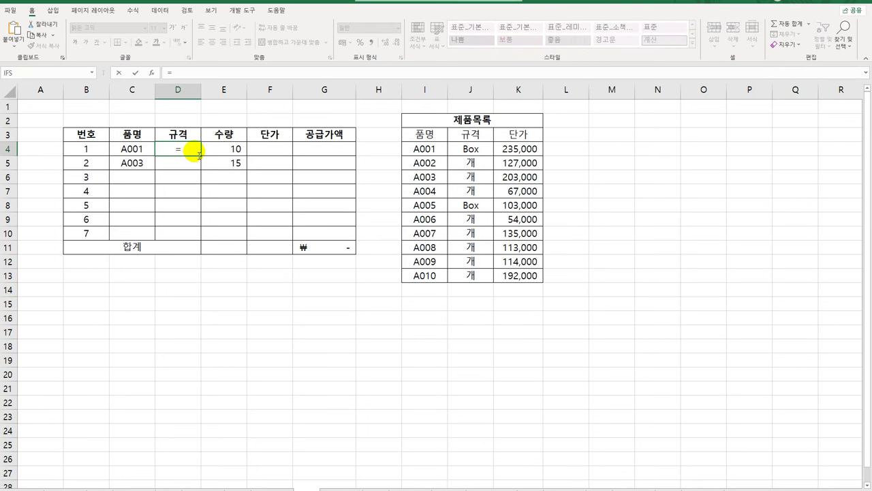
pyautogui.write('vl')
pyautogui.press('Tab')
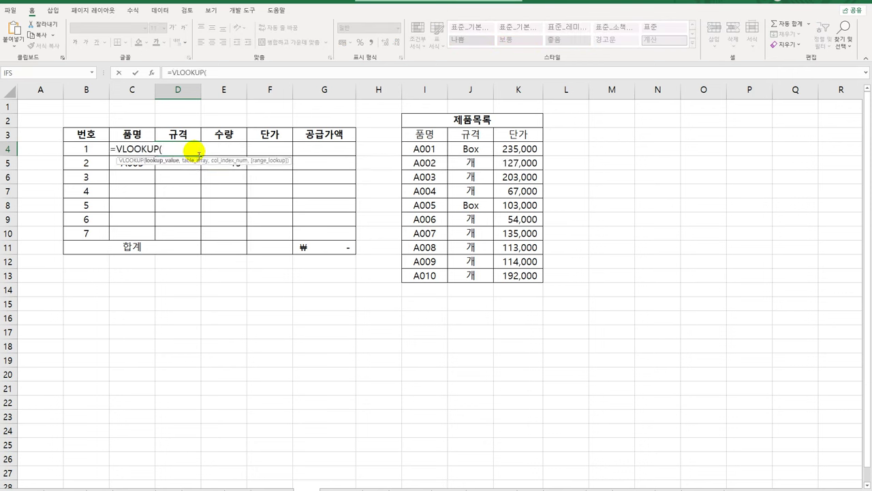
pyautogui.click(151, 72)
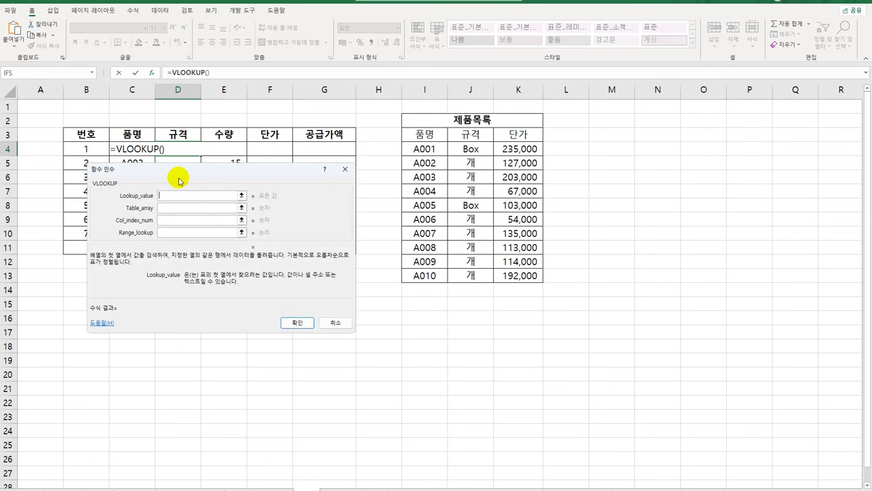
pyautogui.moveTo(180, 181); pyautogui.dragTo(193, 217)
pyautogui.click(126, 148)
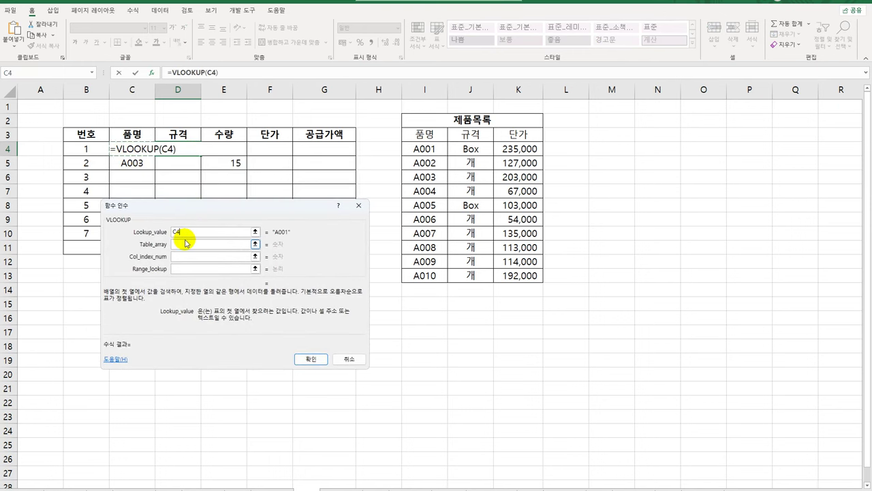
pyautogui.click(190, 245)
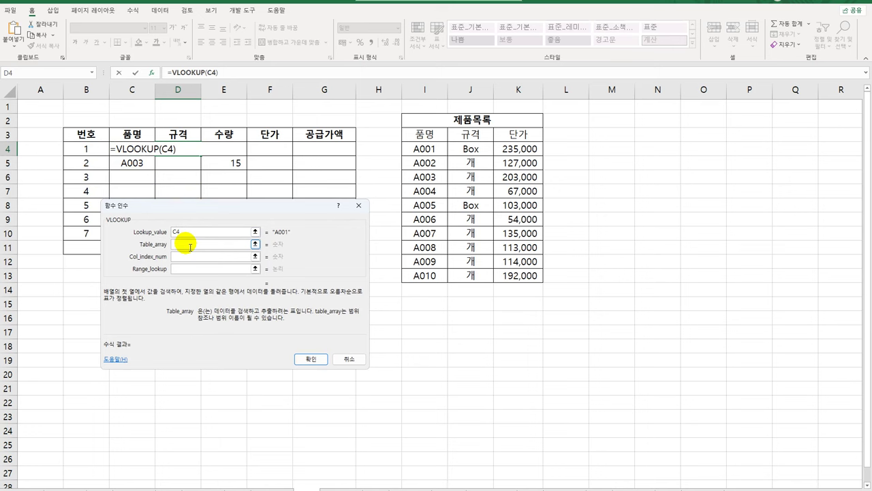
pyautogui.moveTo(429, 147); pyautogui.dragTo(516, 275)
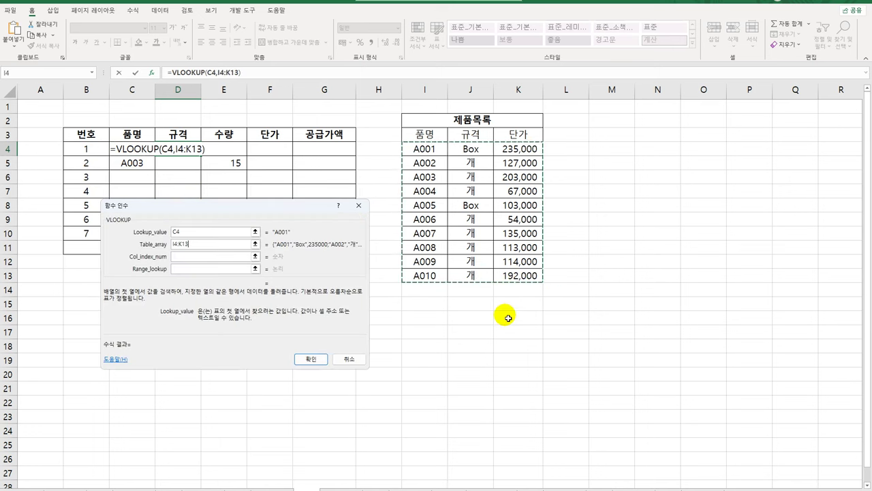
pyautogui.press('F4')
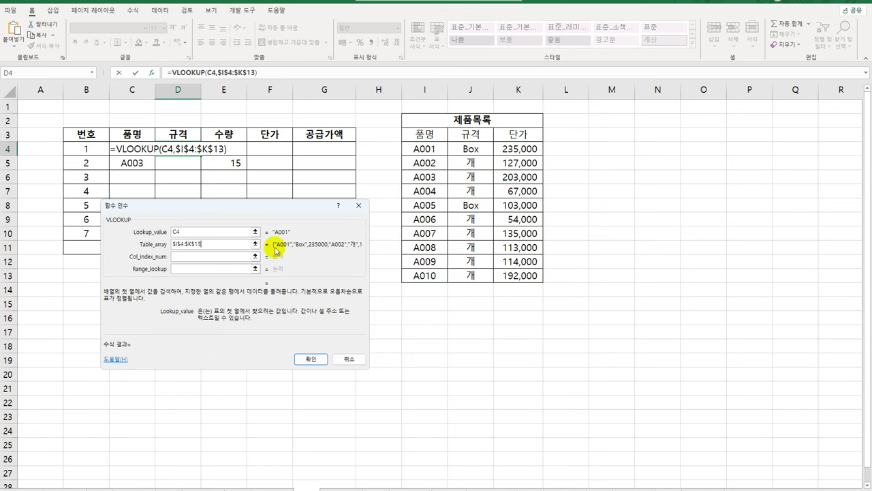
# - Complete the D4 VLOOKUP with column index 2 and range lookup 0 for an exact match
pyautogui.click(220, 256)
pyautogui.write('2')
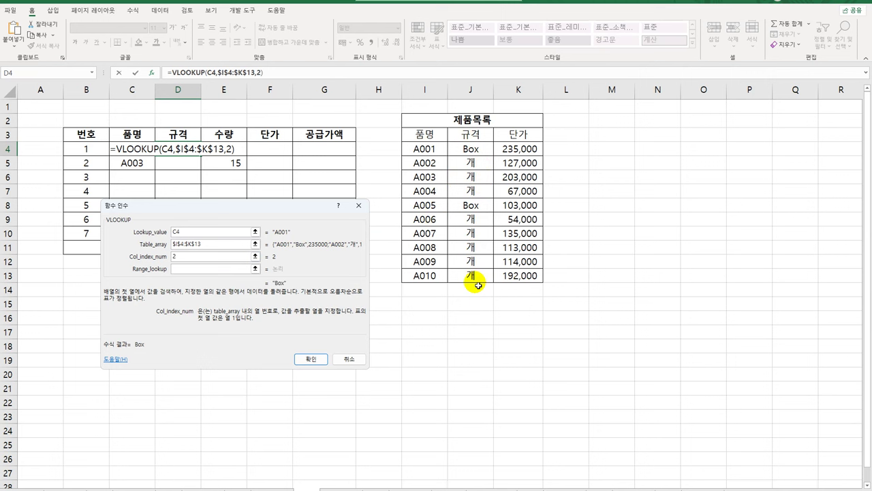
pyautogui.click(211, 269)
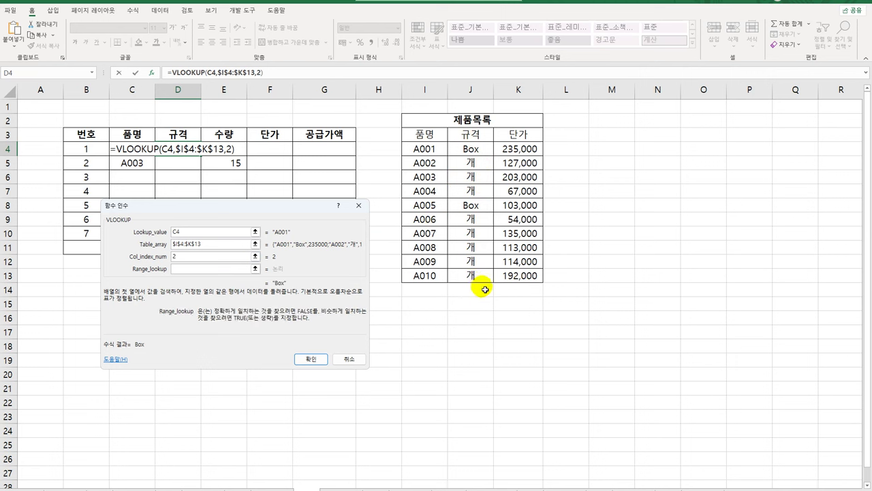
pyautogui.write('0')
pyautogui.click(311, 359)
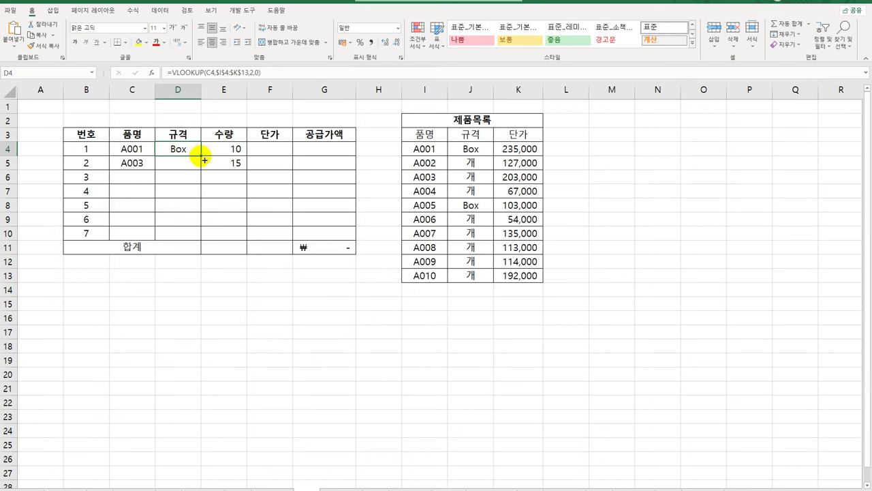
# - Fill the VLOOKUP formula from D4 down to D10 and check the rows without a product name
pyautogui.moveTo(203, 158); pyautogui.dragTo(191, 234)
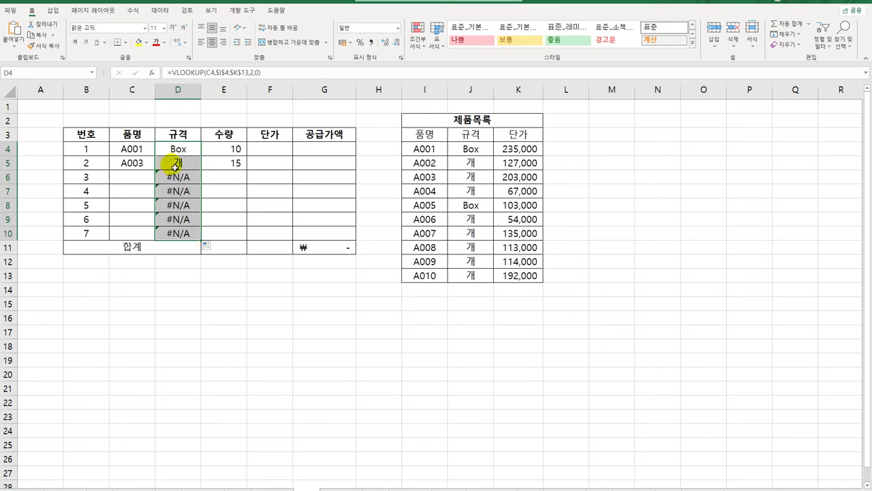
pyautogui.click(141, 164)
pyautogui.click(136, 190)
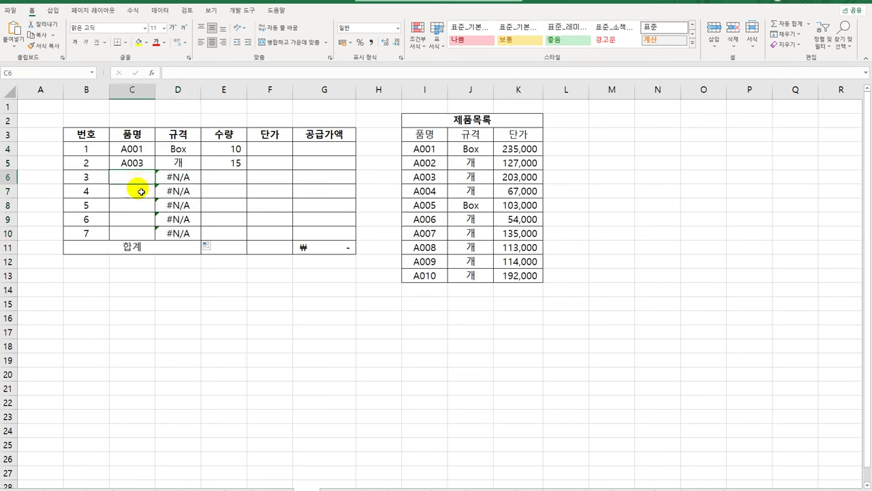
pyautogui.click(188, 178)
# - Edit the D4 formula to put an IF function with the test ISBLANK(C4) in front of the VLOOKUP
pyautogui.click(192, 148)
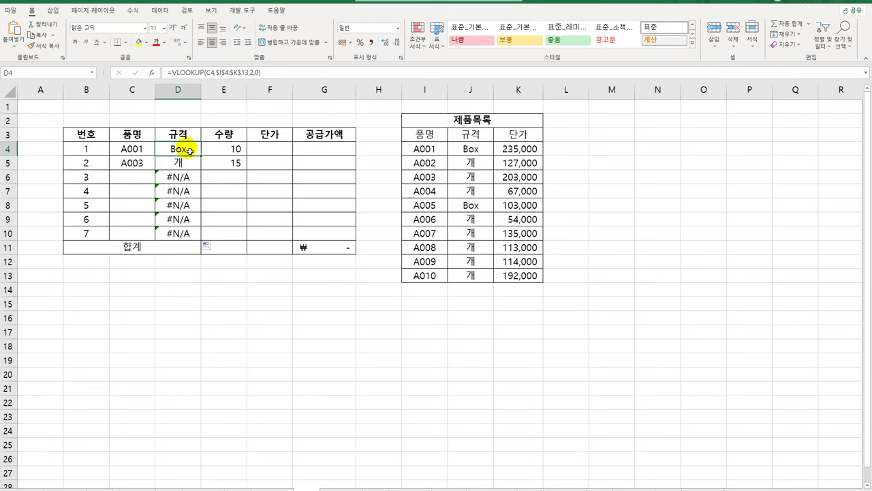
pyautogui.doubleClick(188, 150)
pyautogui.click(118, 150)
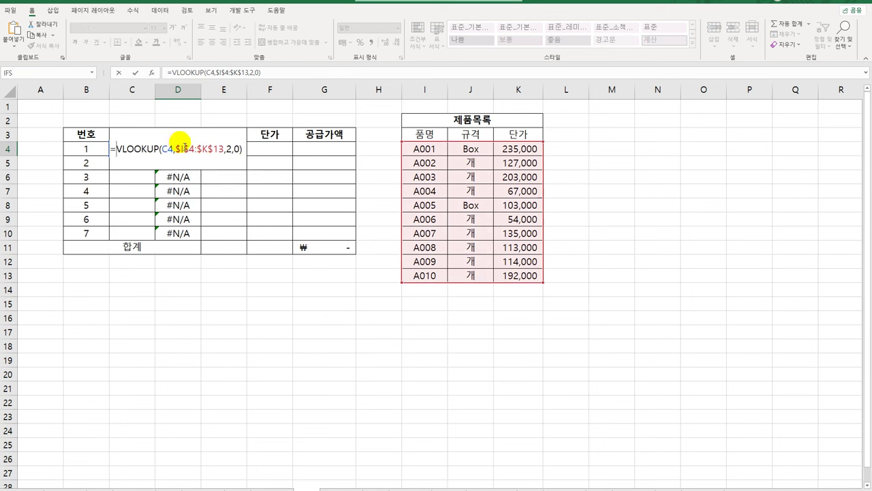
pyautogui.write('if')
pyautogui.press('Tab')
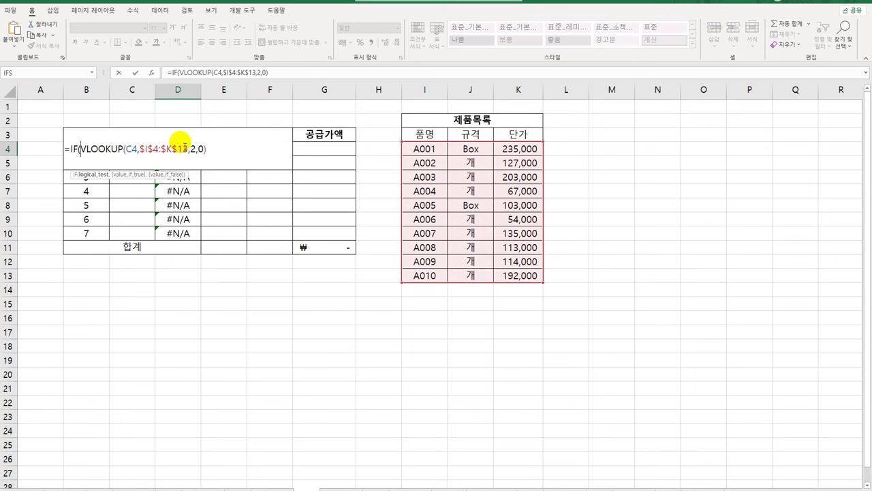
pyautogui.write('is')
pyautogui.press('Tab')
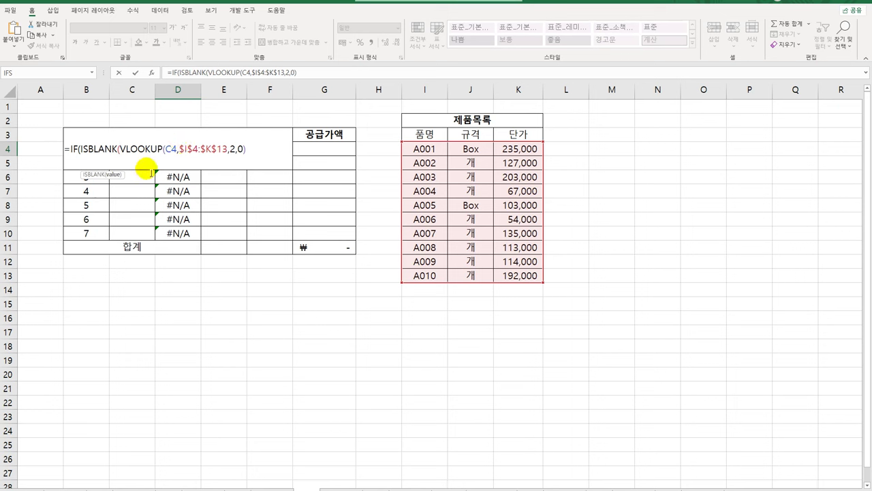
pyautogui.write('c4')
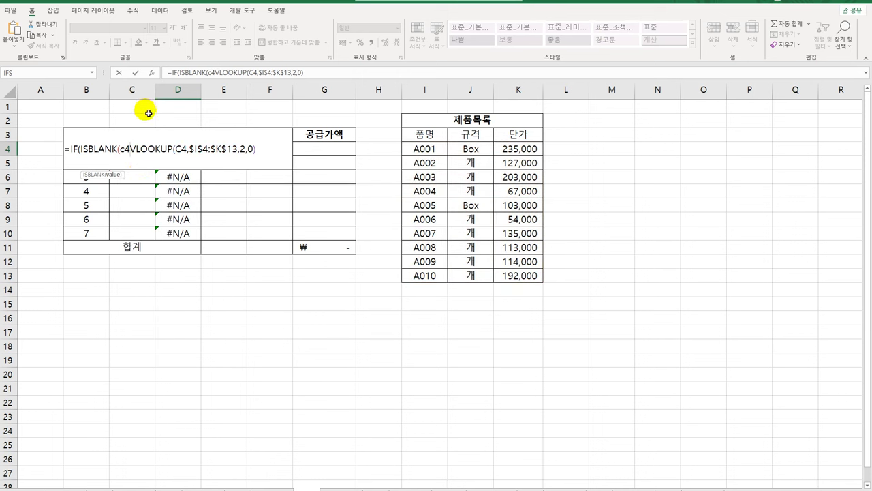
pyautogui.write(')')
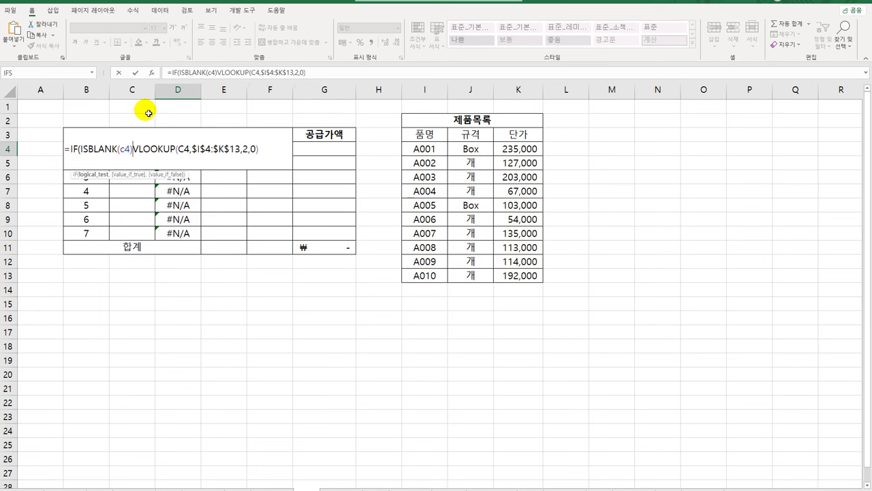
# - Make the IF in D4 return an empty string "" when true and the existing VLOOKUP when false
pyautogui.write(',')
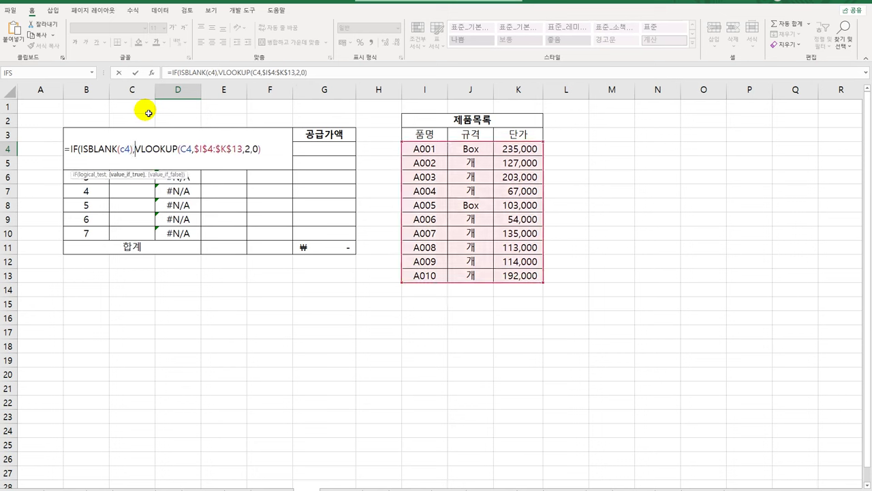
pyautogui.write('""')
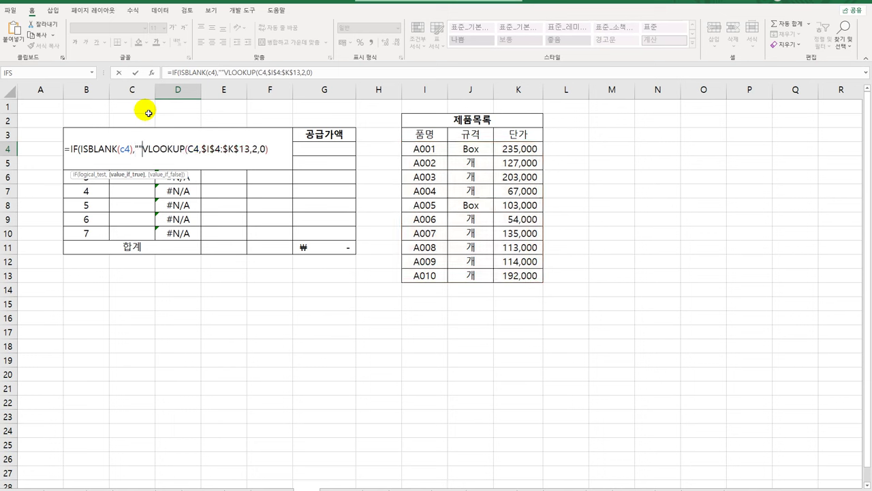
pyautogui.write(',')
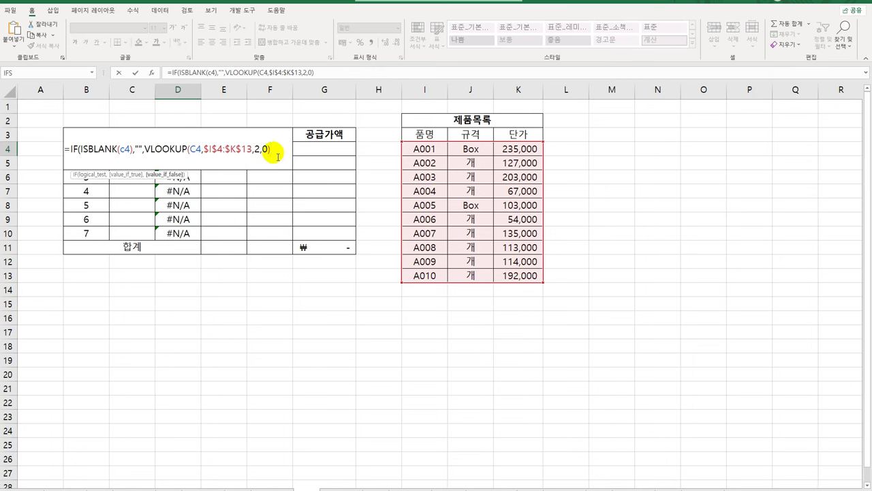
pyautogui.press('Return')
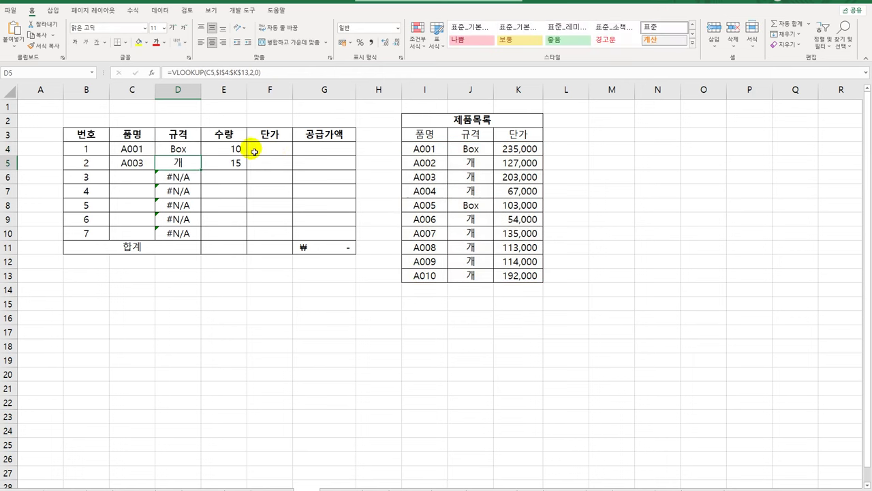
# - Fill the IF(ISBLANK) formula from D4 down to D10 and check the 규격 column
pyautogui.click(171, 154)
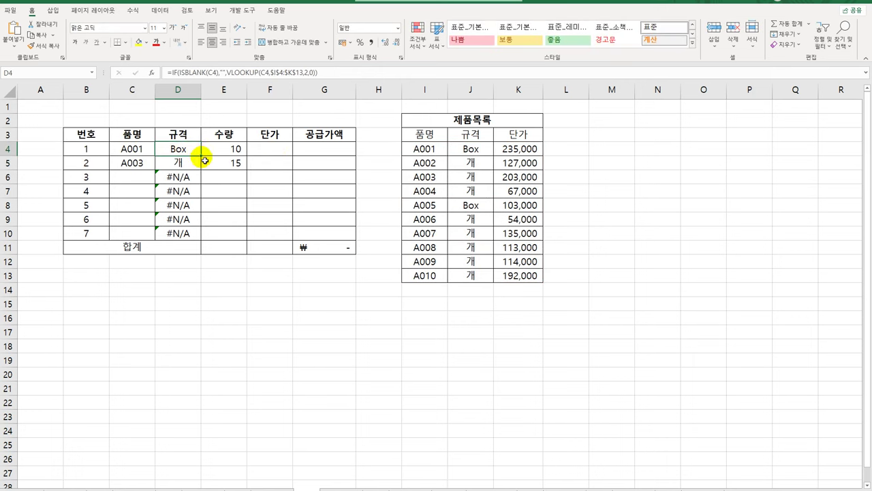
pyautogui.moveTo(203, 159); pyautogui.dragTo(195, 243)
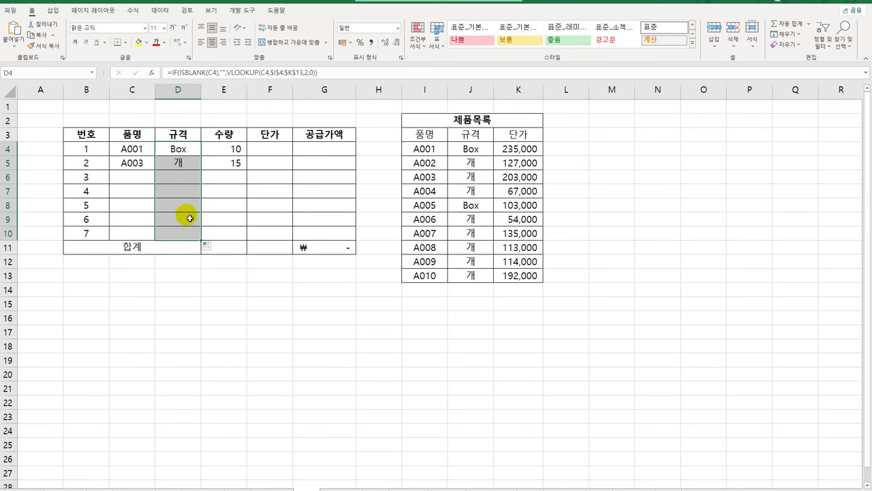
pyautogui.click(180, 176)
pyautogui.click(184, 151)
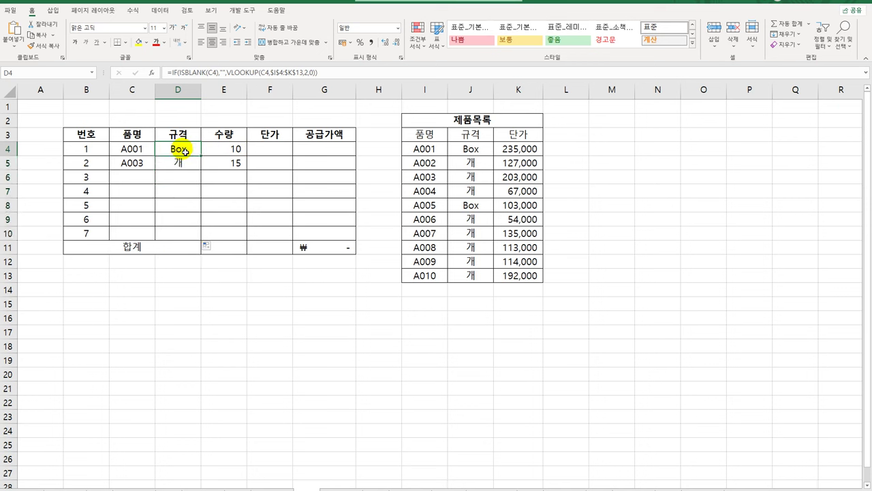
# - Start a VLOOKUP in F4 with C4 as the lookup value and the absolute range $I$4:$K$13 as the table array
pyautogui.click(267, 152)
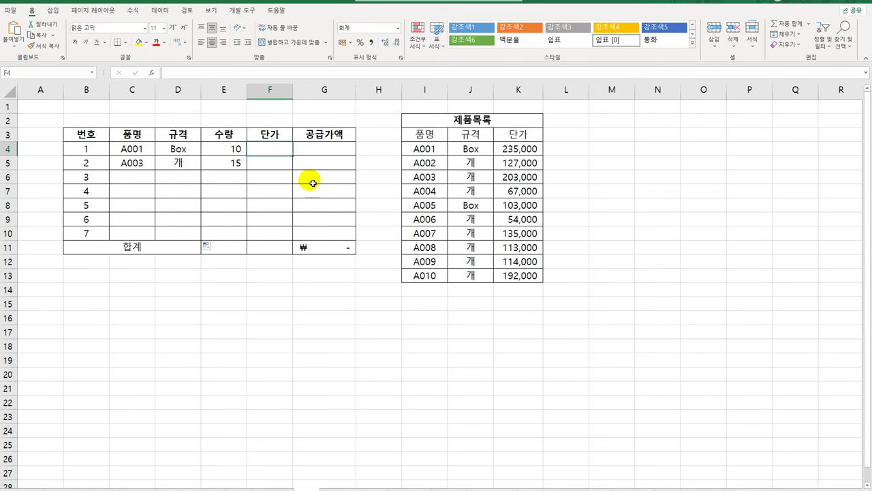
pyautogui.write('=vl')
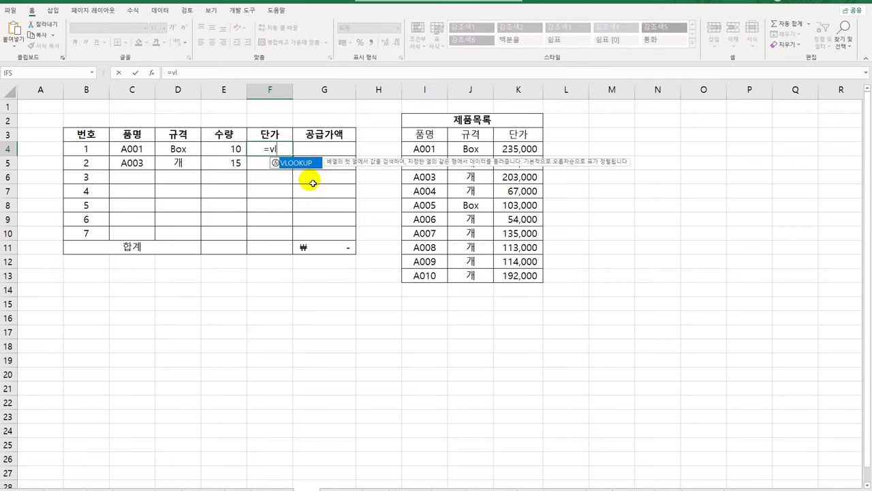
pyautogui.press('Tab')
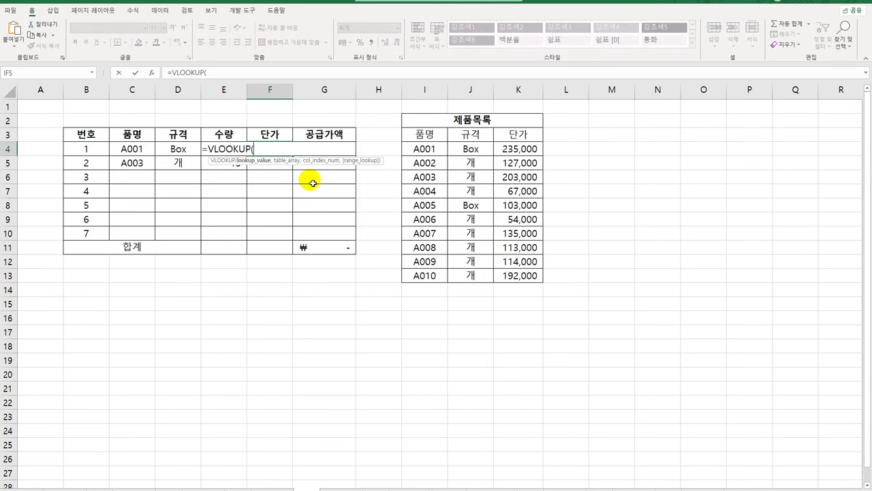
pyautogui.click(152, 72)
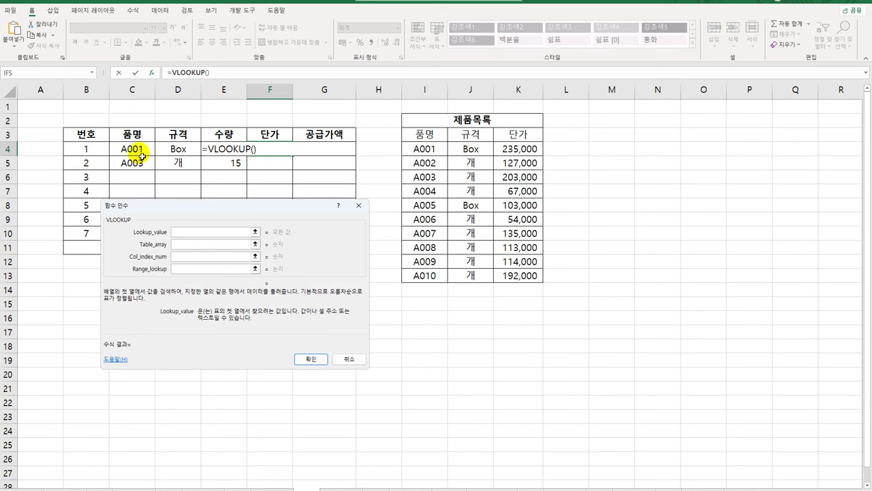
pyautogui.click(132, 149)
pyautogui.click(194, 246)
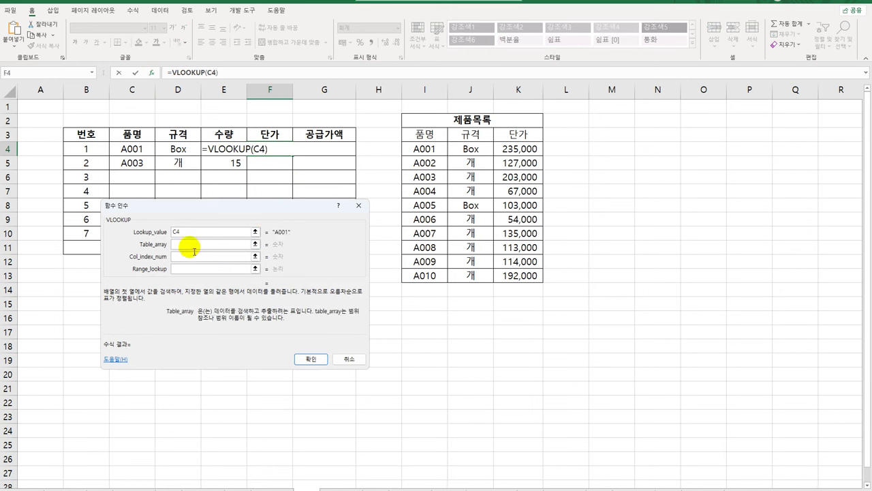
pyautogui.moveTo(432, 149); pyautogui.dragTo(506, 276)
pyautogui.press('F4')
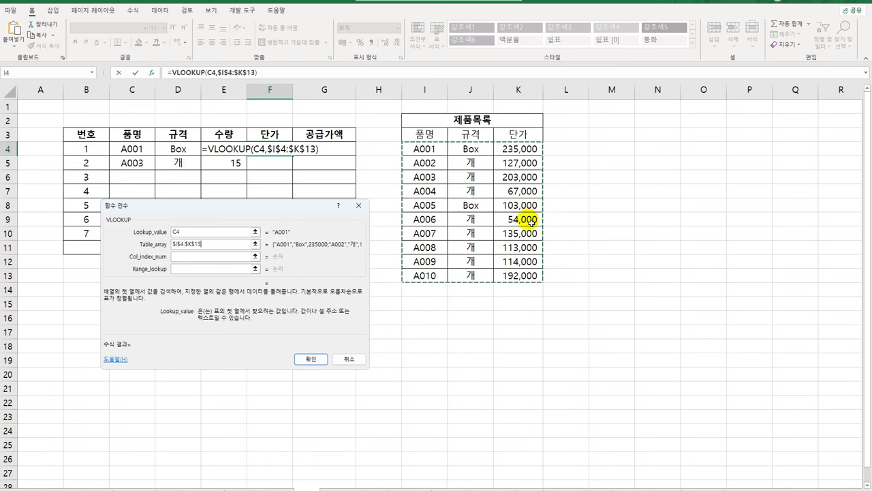
# - Complete the F4 VLOOKUP with column index 3 and range lookup 0, and fill it down to F10
pyautogui.click(187, 257)
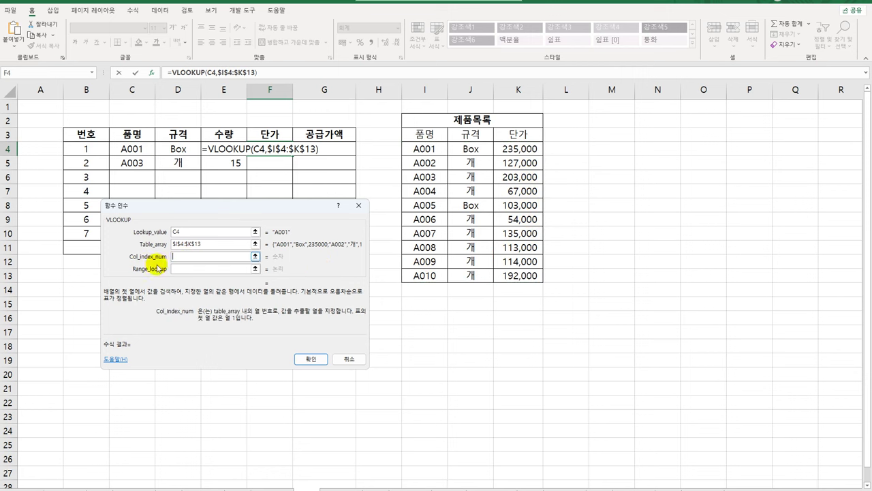
pyautogui.write('3')
pyautogui.click(199, 270)
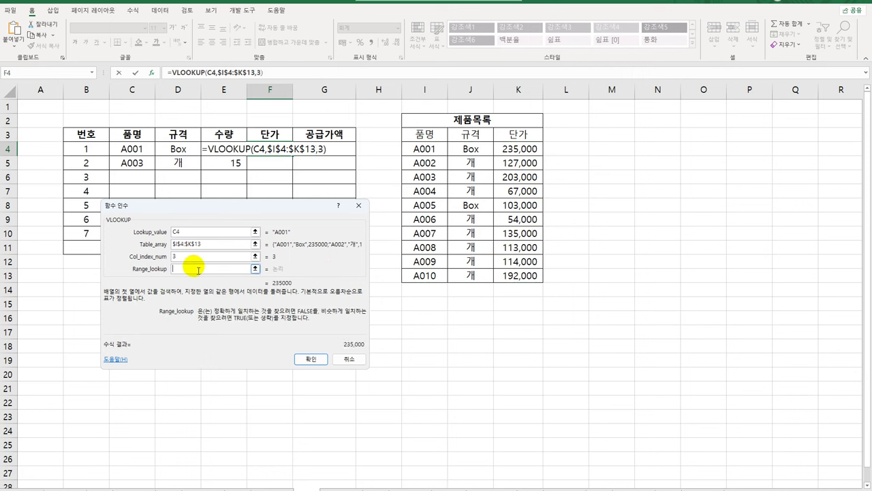
pyautogui.write('0')
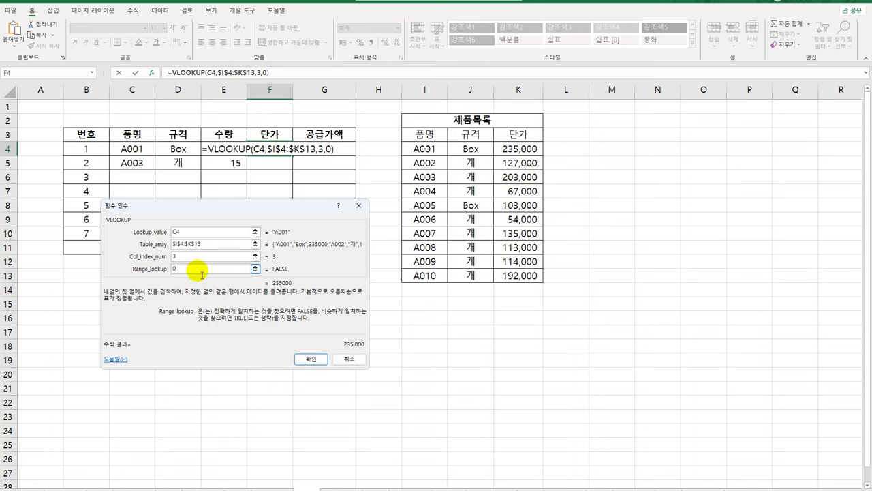
pyautogui.click(308, 357)
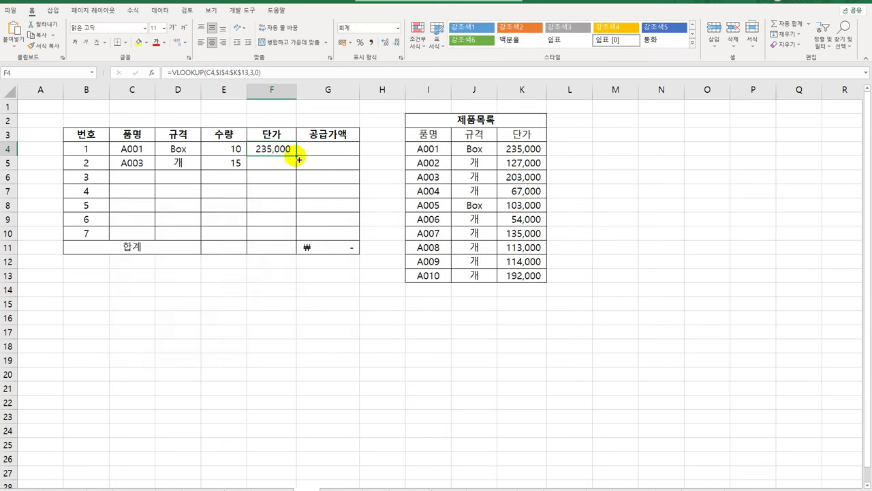
pyautogui.moveTo(297, 155); pyautogui.dragTo(294, 240)
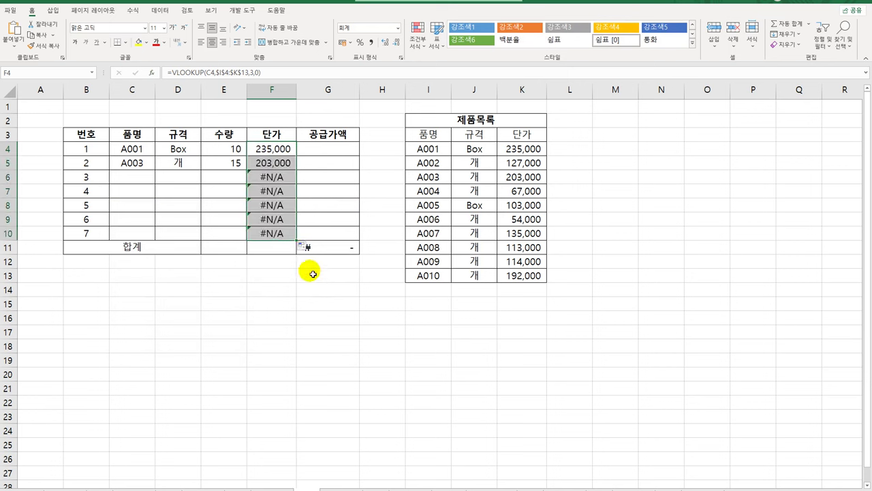
# - Edit the F4 formula to put an IF function with the test ISBLANK(C4) in front of the VLOOKUP
pyautogui.click(283, 151)
pyautogui.doubleClick(283, 154)
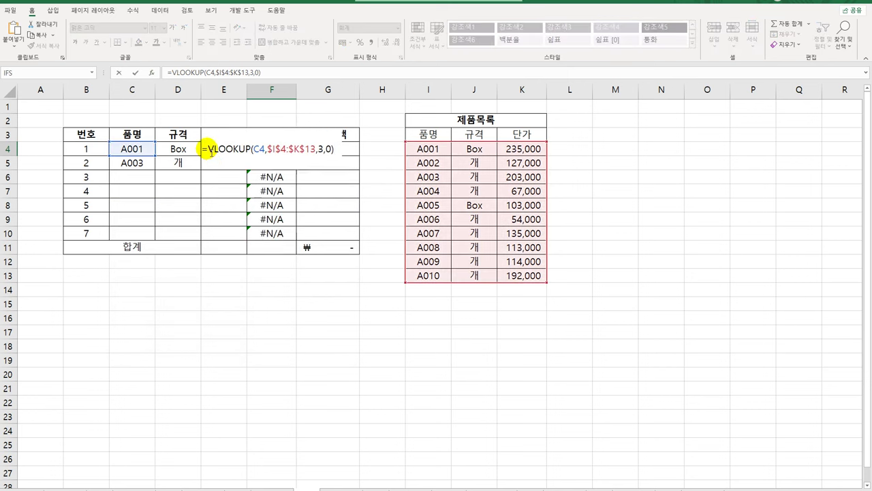
pyautogui.write('IF(is')
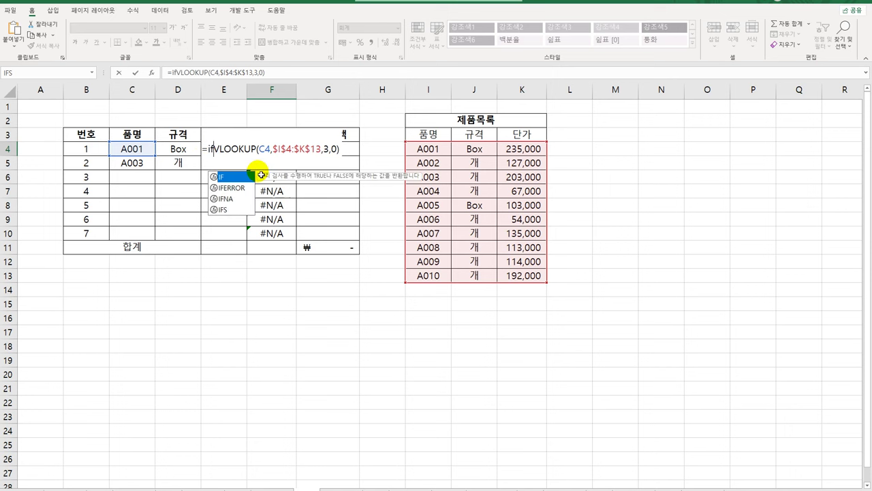
pyautogui.press('Tab')
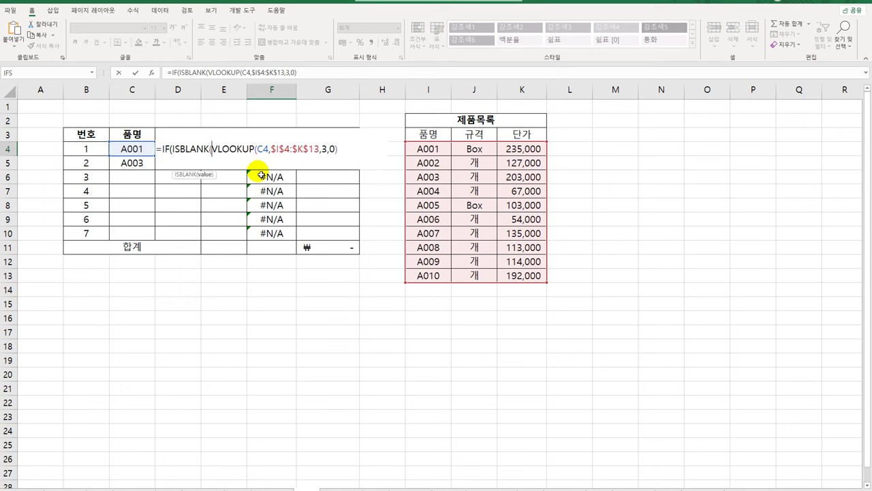
pyautogui.click(144, 150)
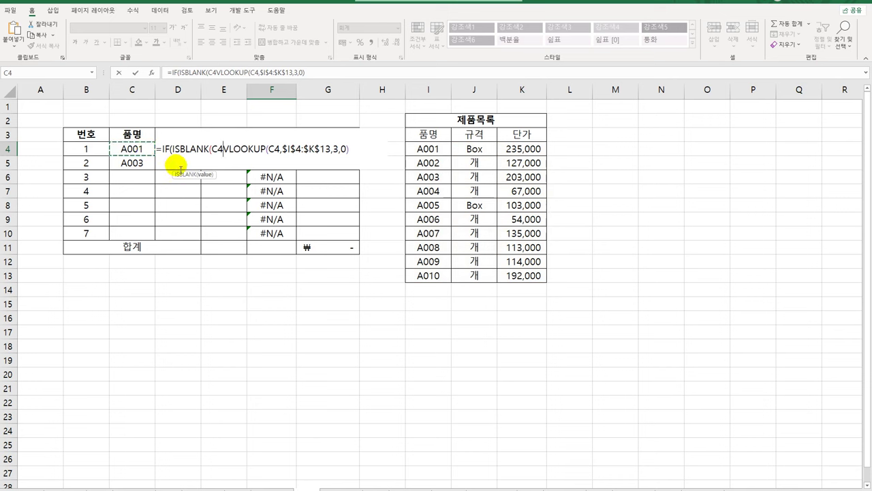
pyautogui.write('),')
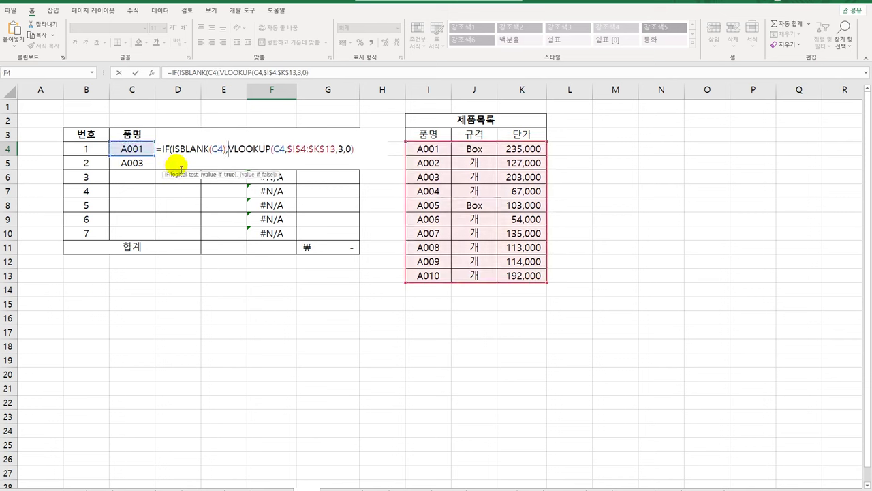
# - Make the IF in F4 return "" when true and the VLOOKUP when false, and fill the formula down to F10
pyautogui.write('""')
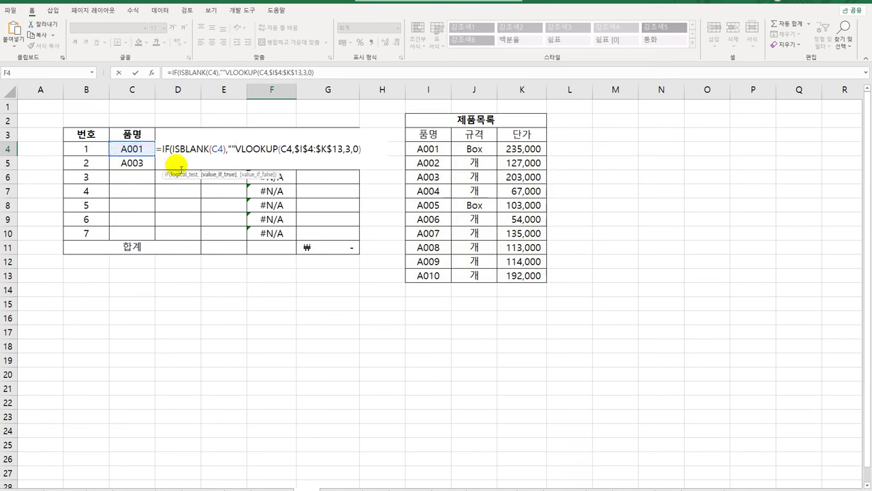
pyautogui.write(',')
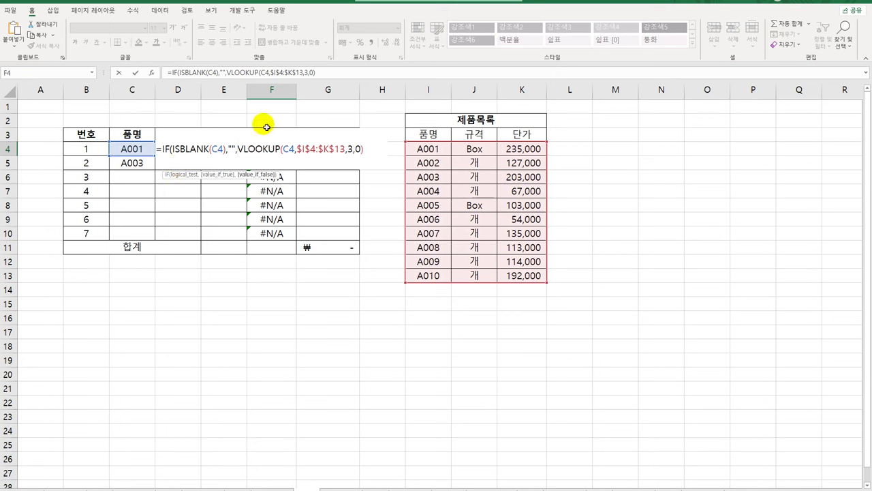
pyautogui.click(371, 146)
pyautogui.write(')')
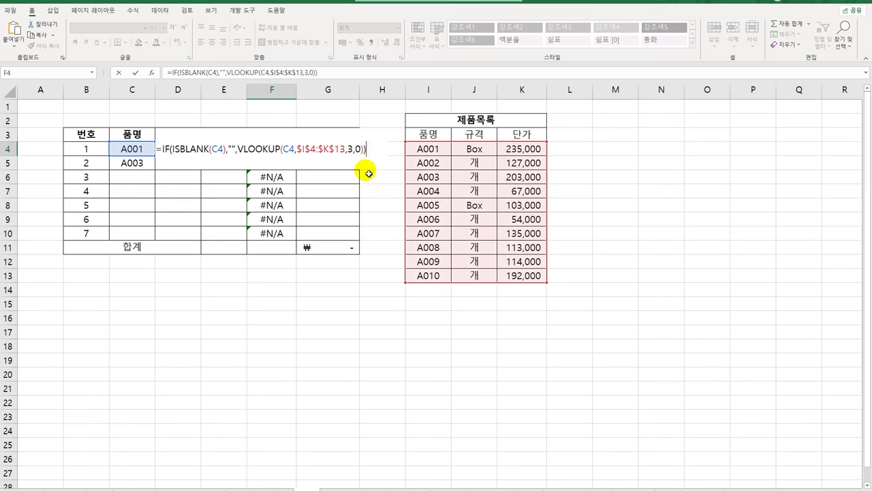
pyautogui.hotkey('ctrl', 'Return')
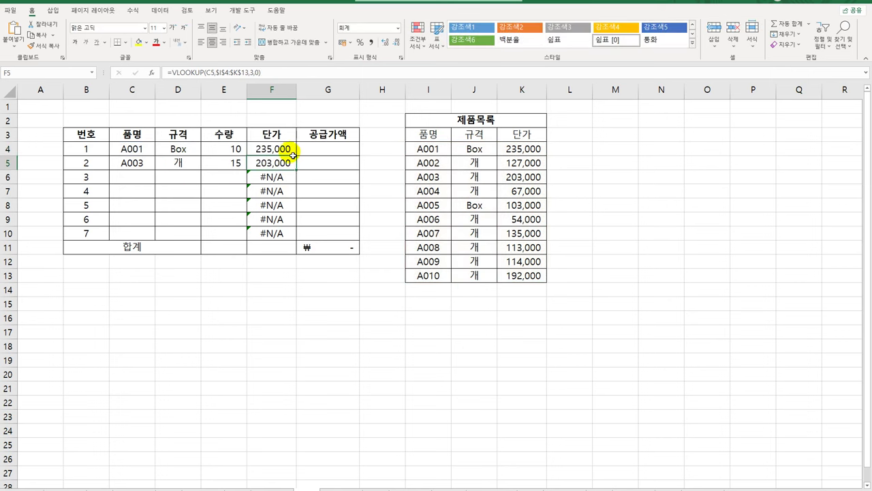
pyautogui.moveTo(300, 158); pyautogui.dragTo(296, 235)
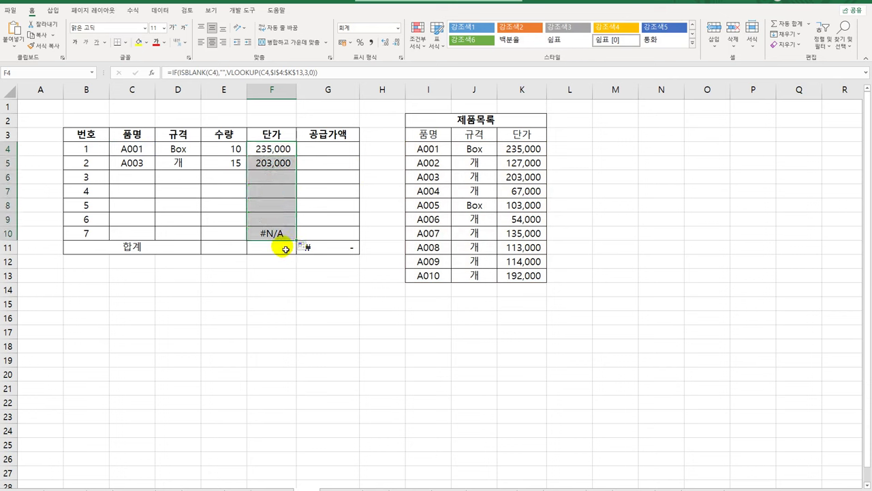
pyautogui.click(263, 177)
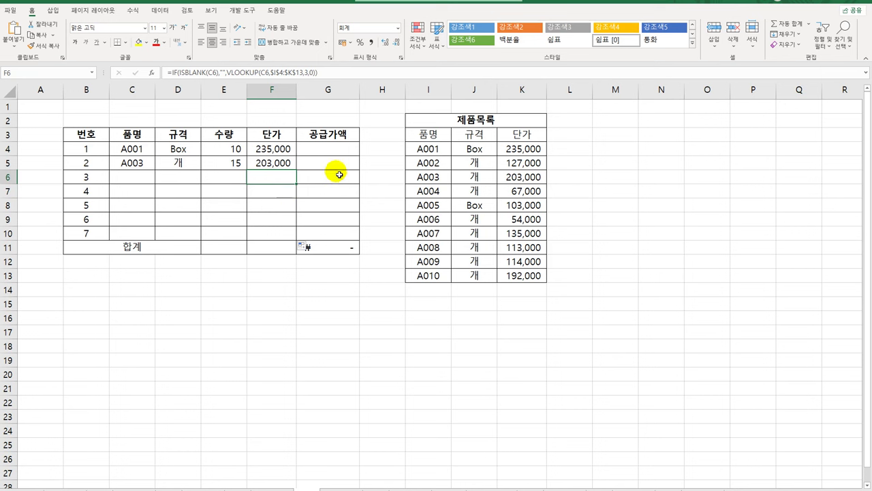
# - Enter the formula =E4*F4 in G4 to calculate the 공급가액 from 수량 and 단가
pyautogui.click(340, 150)
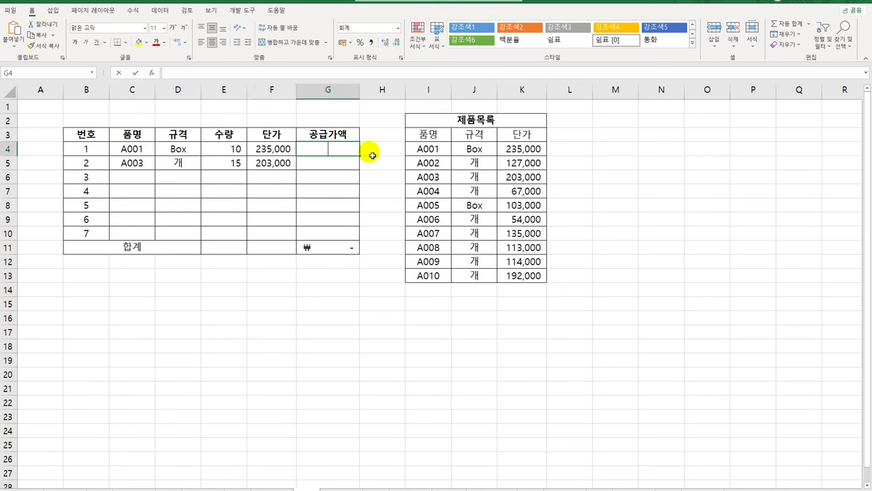
pyautogui.write('=')
pyautogui.press('Left')
pyautogui.press('Left')
pyautogui.write('*')
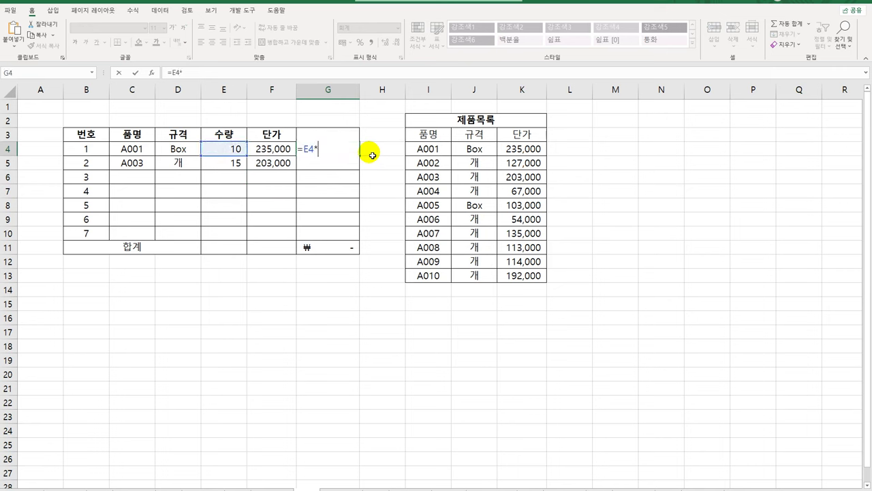
pyautogui.press('Left')
pyautogui.press('Return')
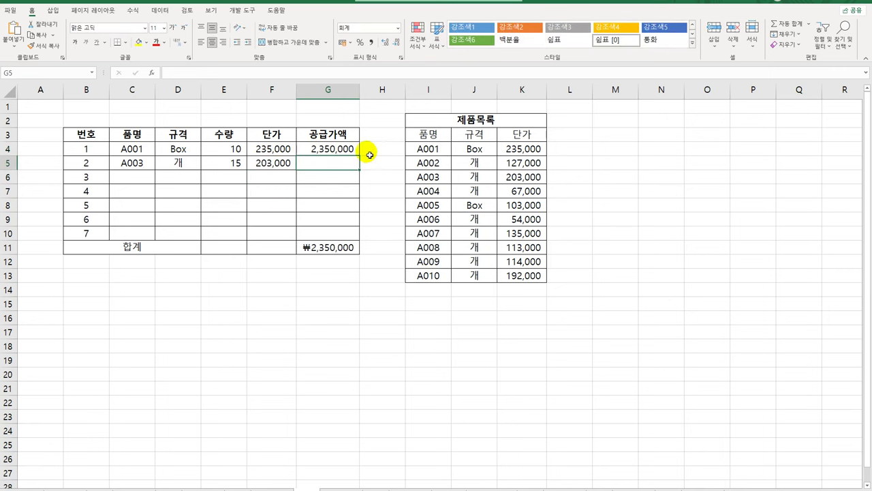
# - Fill the multiplication formula from G4 down to G10 and check the formulas in row 6, which has no product name
pyautogui.click(350, 149)
pyautogui.moveTo(359, 156); pyautogui.dragTo(339, 235)
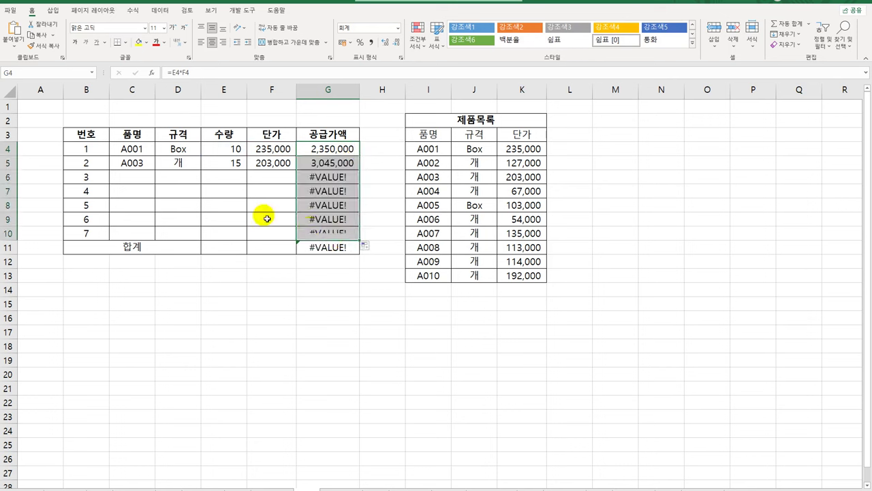
pyautogui.click(186, 179)
pyautogui.click(277, 182)
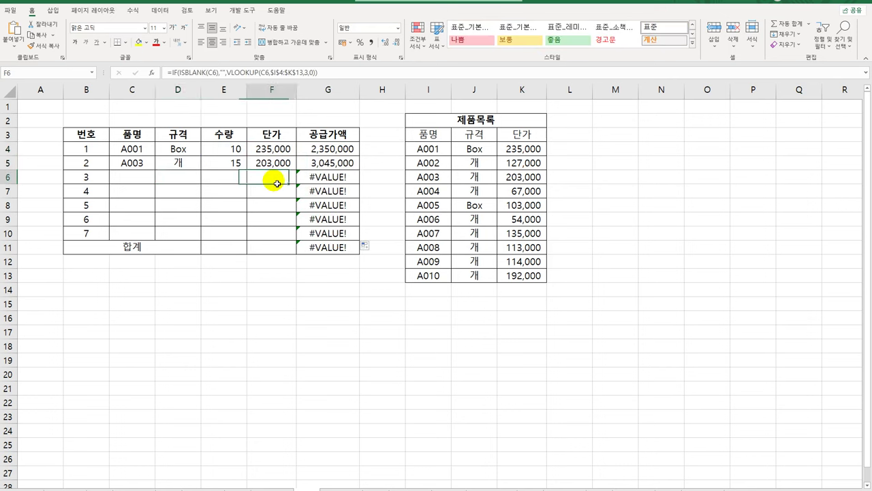
pyautogui.click(317, 175)
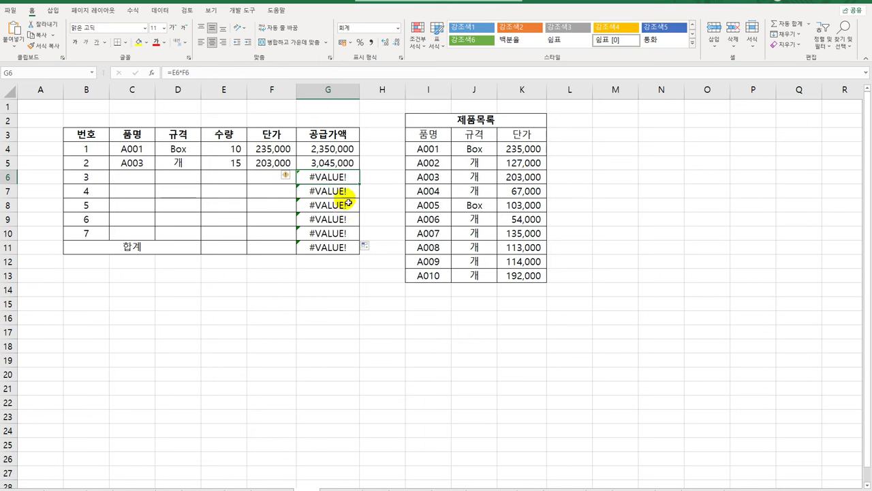
pyautogui.click(345, 147)
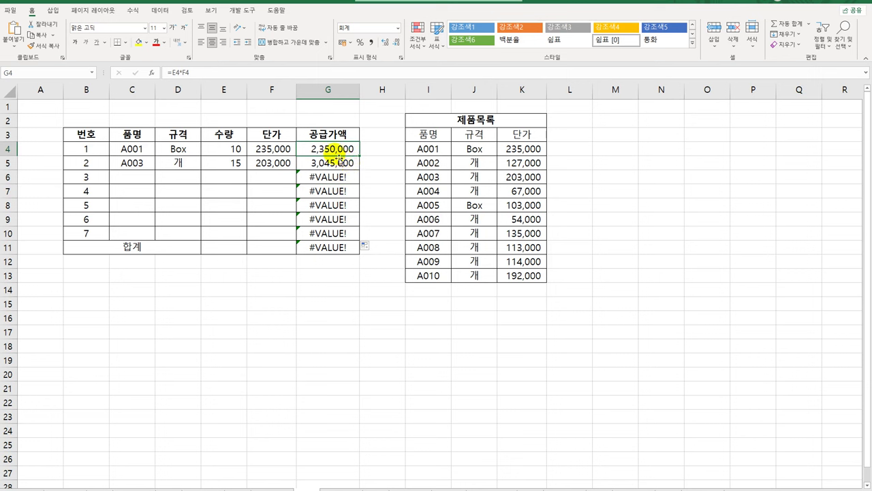
pyautogui.doubleClick(333, 155)
pyautogui.click(301, 148)
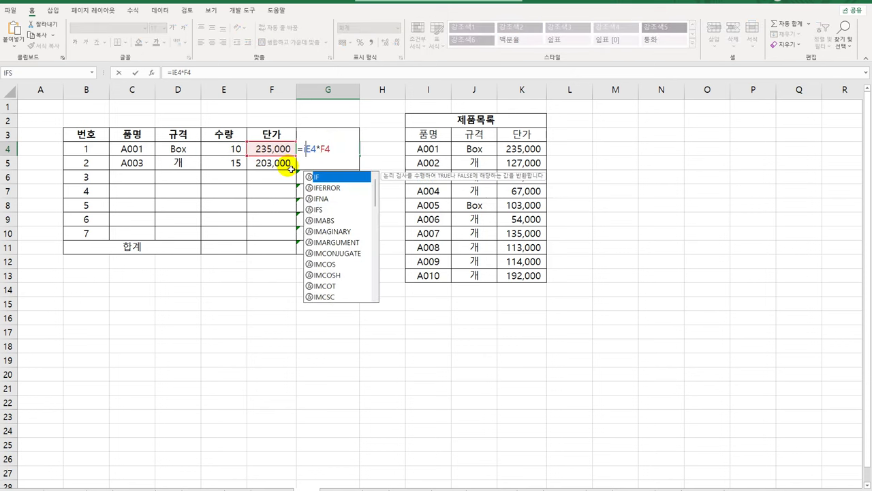
pyautogui.write('IF(')
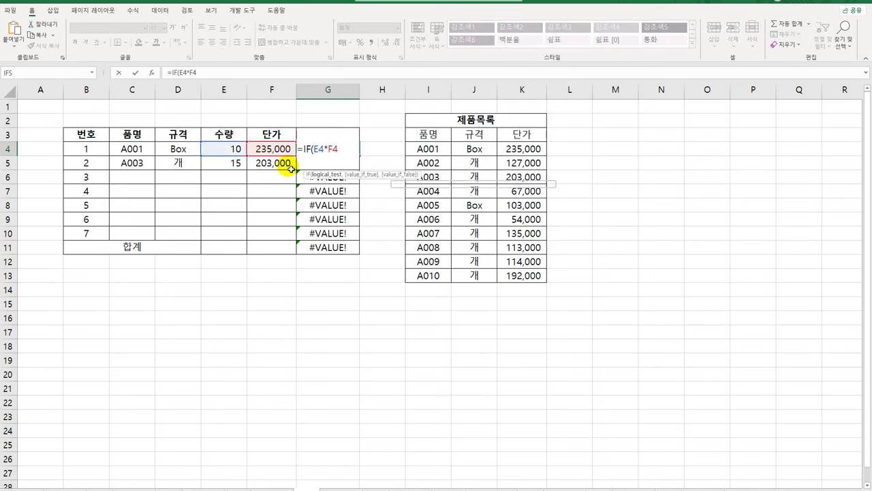
pyautogui.write('is')
pyautogui.press('Down')
pyautogui.press('Down')
pyautogui.press('Tab')
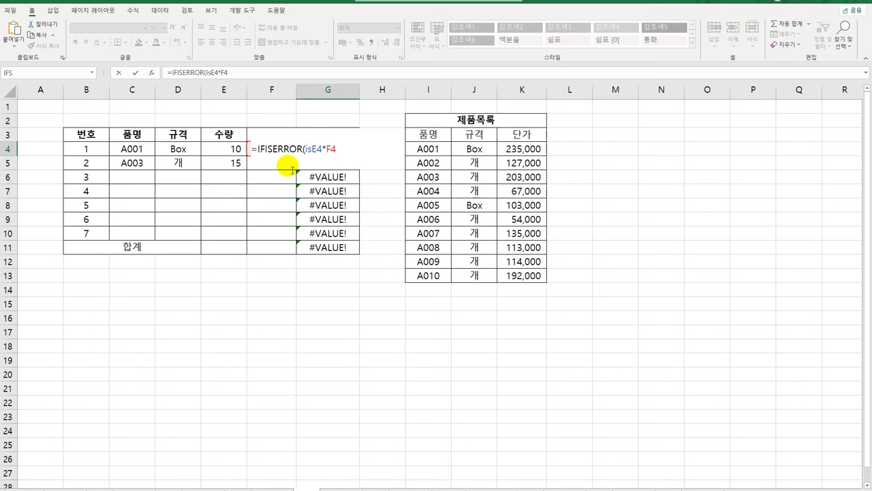
pyautogui.press('End')
pyautogui.write(')')
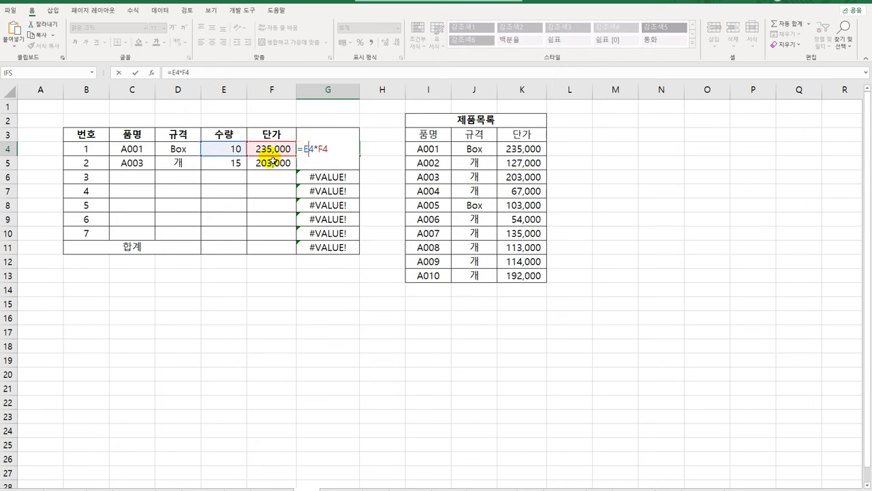
# - Edit the G4 formula to put an IF function with the test ISERROR(E4*F4) around the multiplication
pyautogui.write('if')
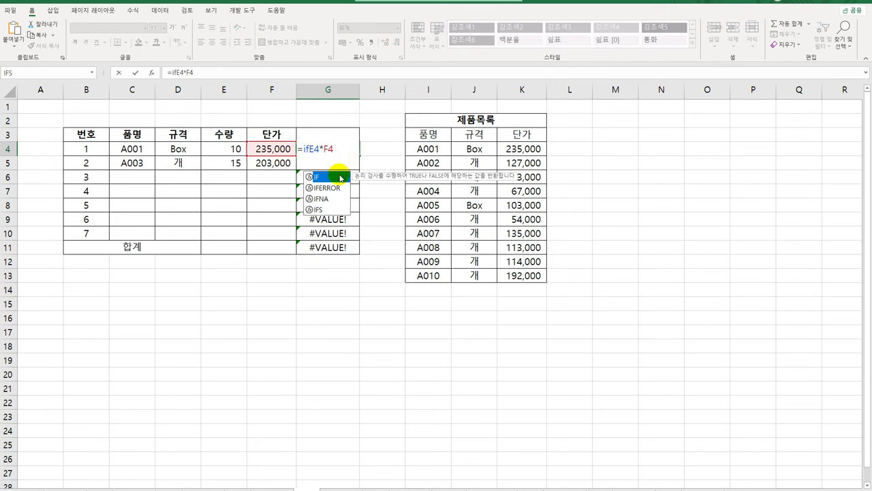
pyautogui.doubleClick(337, 177)
pyautogui.write('is')
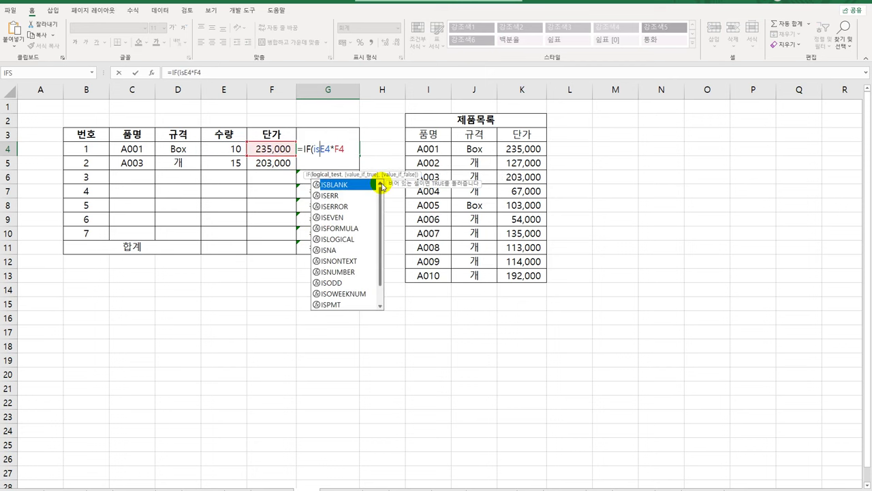
pyautogui.doubleClick(357, 205)
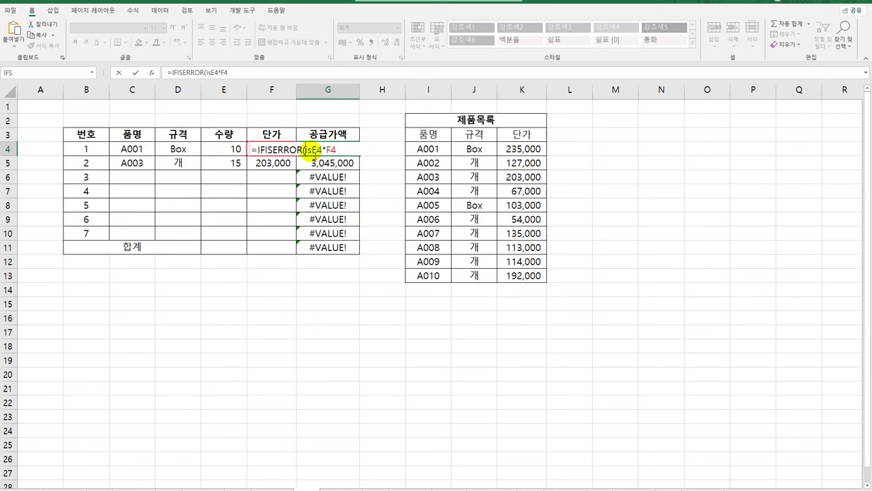
pyautogui.click(265, 150)
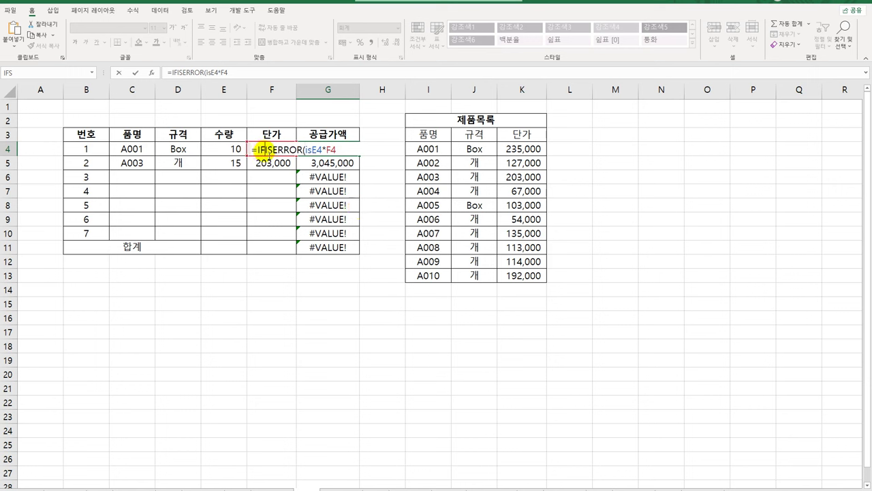
pyautogui.write('(')
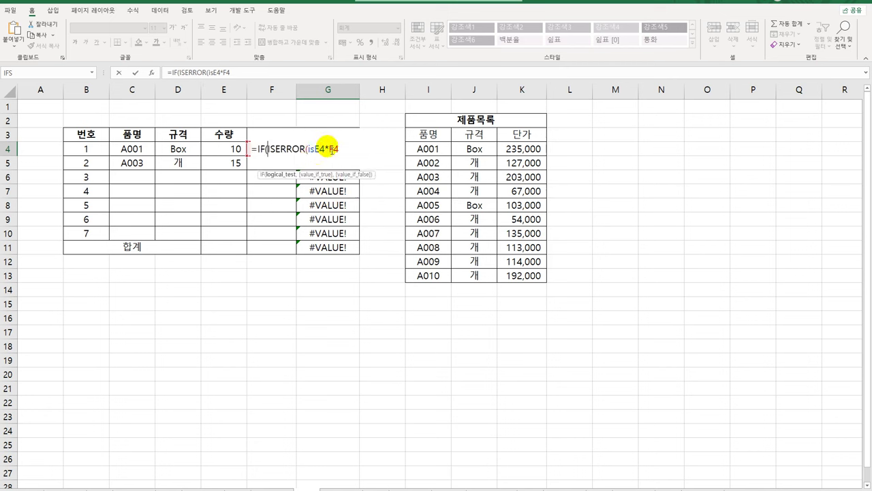
pyautogui.click(308, 149)
pyautogui.press('Delete')
pyautogui.press('Delete')
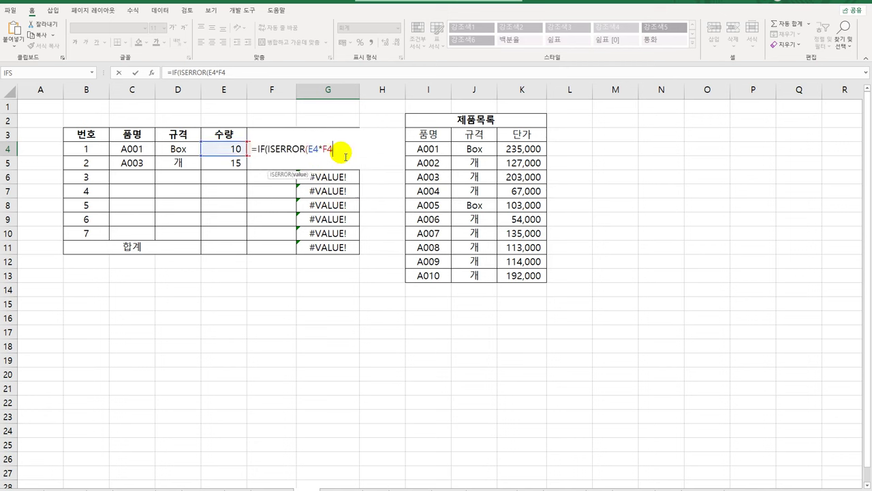
pyautogui.write(')')
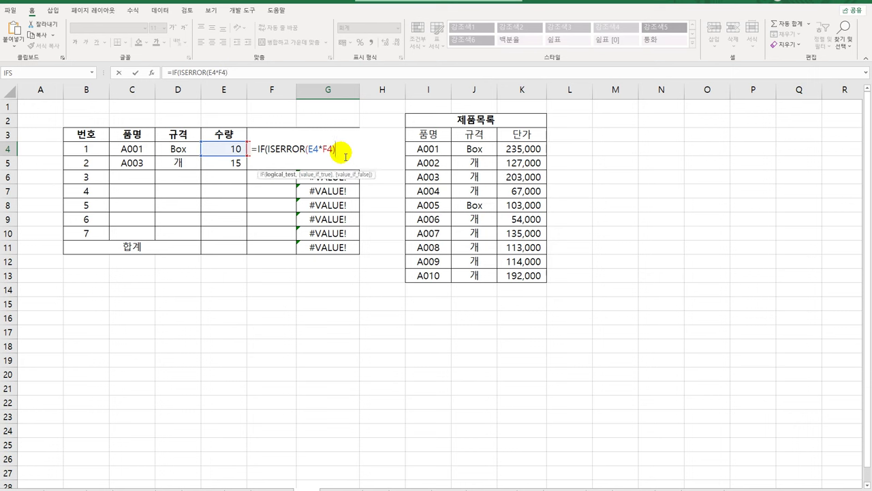
# - Make the IF in G4 return "" when true and E4*F4 when false
pyautogui.write(',"",')
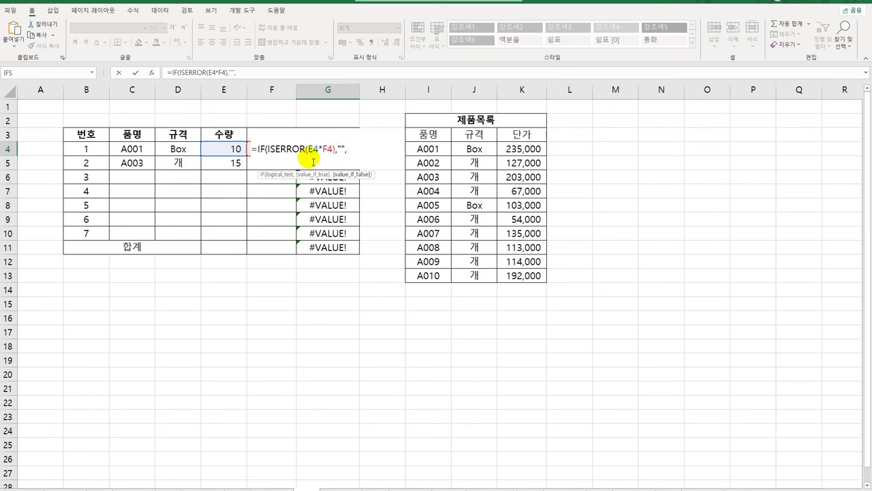
pyautogui.click(333, 148)
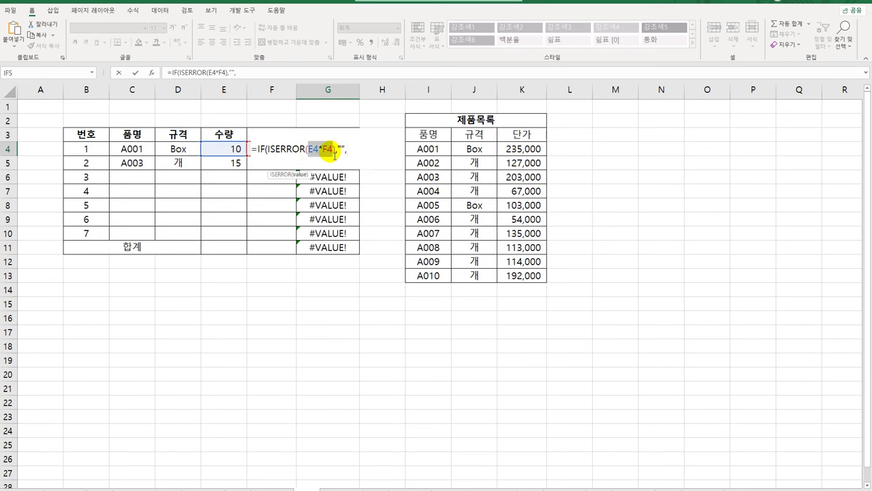
pyautogui.click(360, 150)
pyautogui.write('E4*F4')
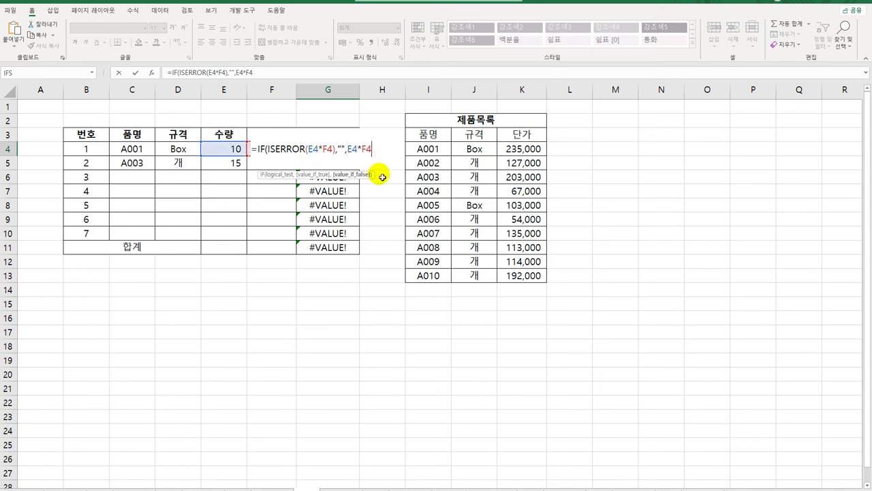
pyautogui.write(')')
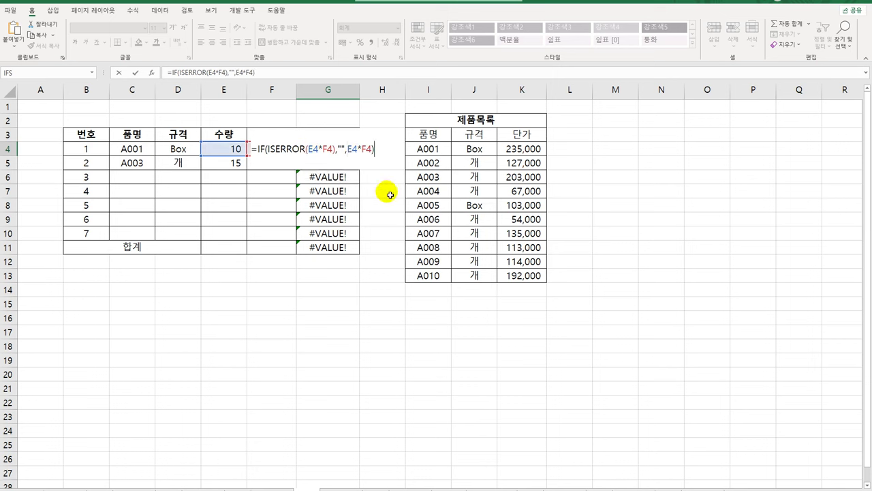
pyautogui.press('Return')
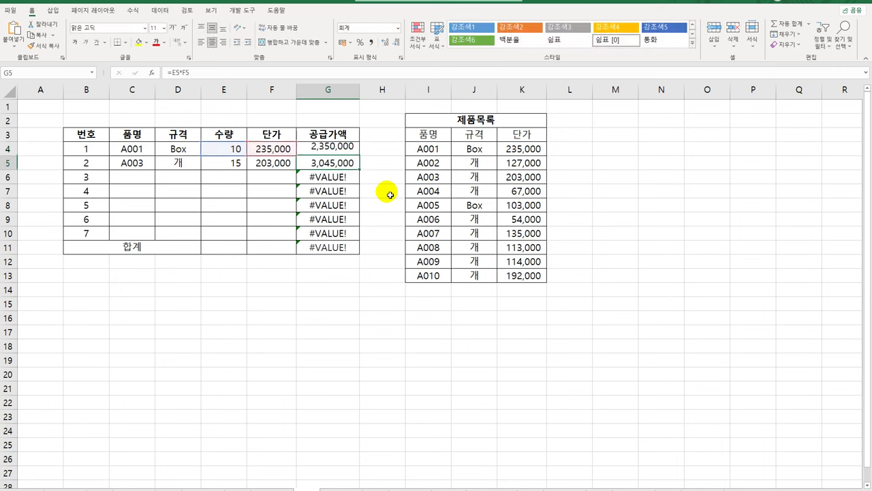
# - Fill the IF/ISERROR formula from G4 down to G10 and check the cells in the rows without a product
pyautogui.click(351, 151)
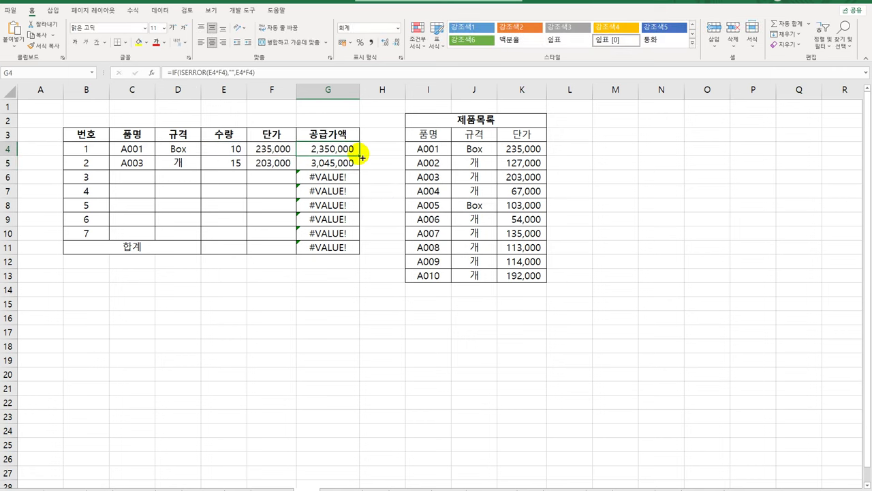
pyautogui.moveTo(360, 156); pyautogui.dragTo(356, 235)
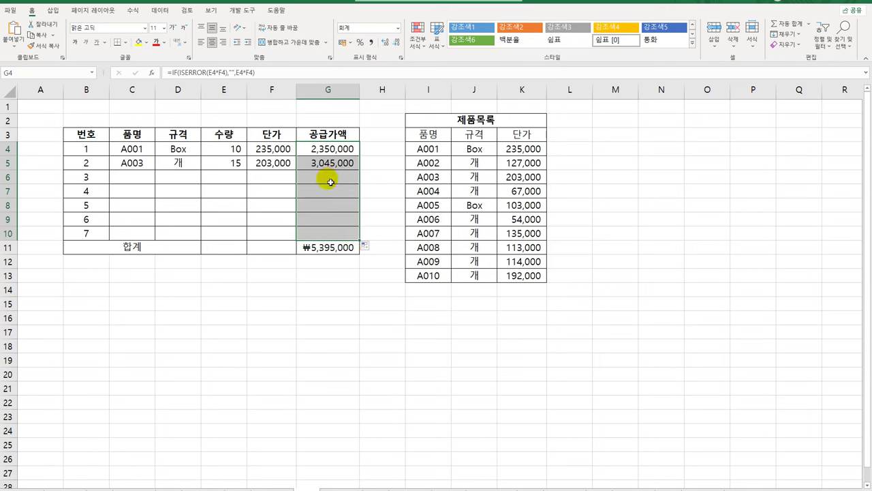
pyautogui.click(330, 181)
pyautogui.click(331, 191)
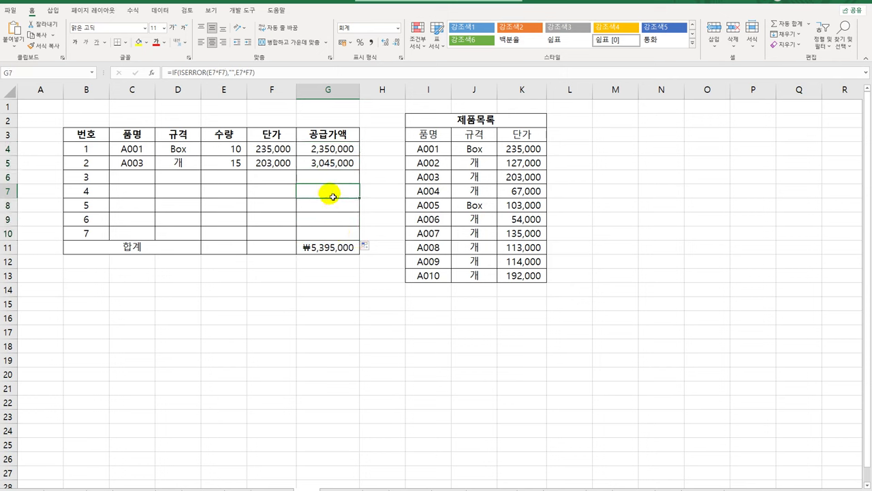
pyautogui.click(341, 182)
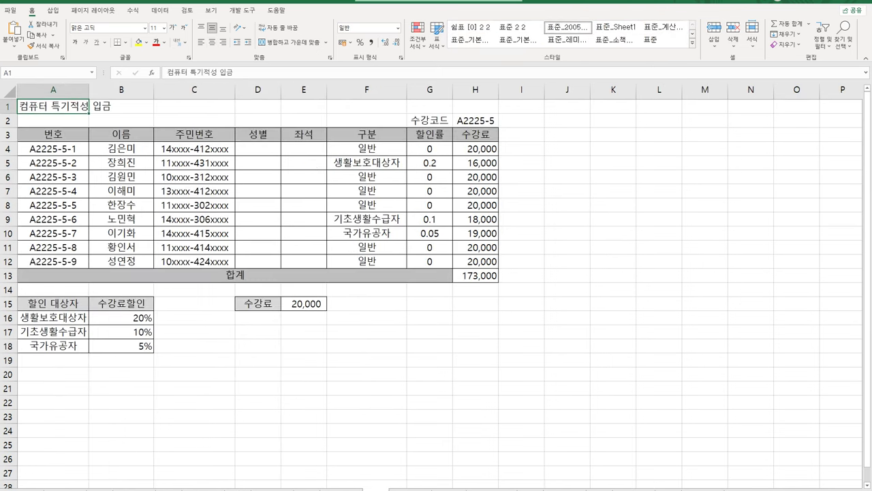
# - On the 컴퓨터 특기적성 입금 sheet, enter =MID(C4,8,1) in the 성별 cell D4 and fill it down to D12
pyautogui.click(262, 149)
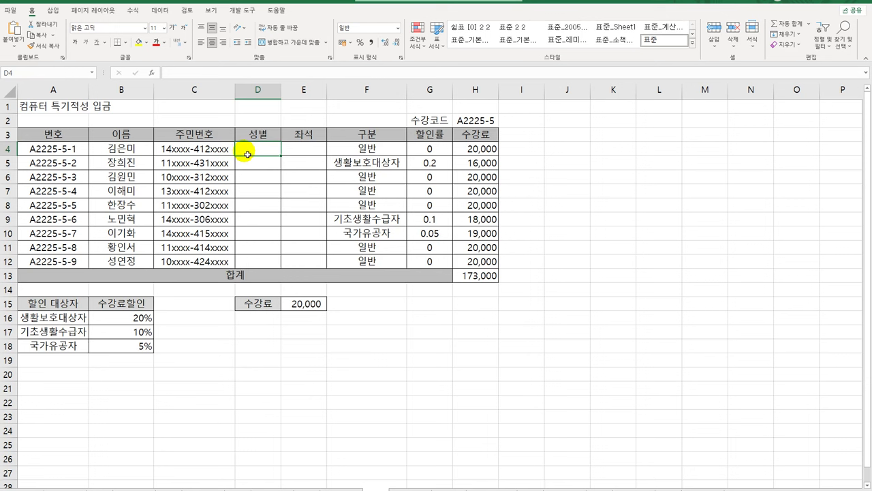
pyautogui.write('=')
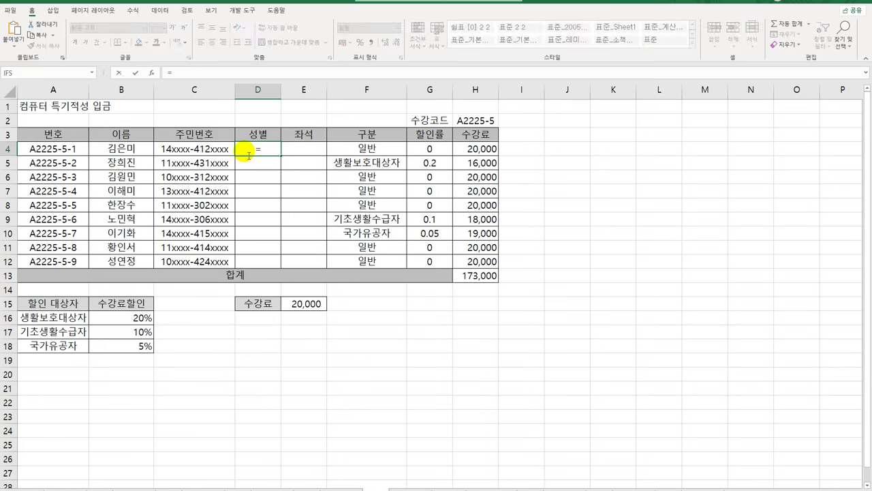
pyautogui.write('MID(')
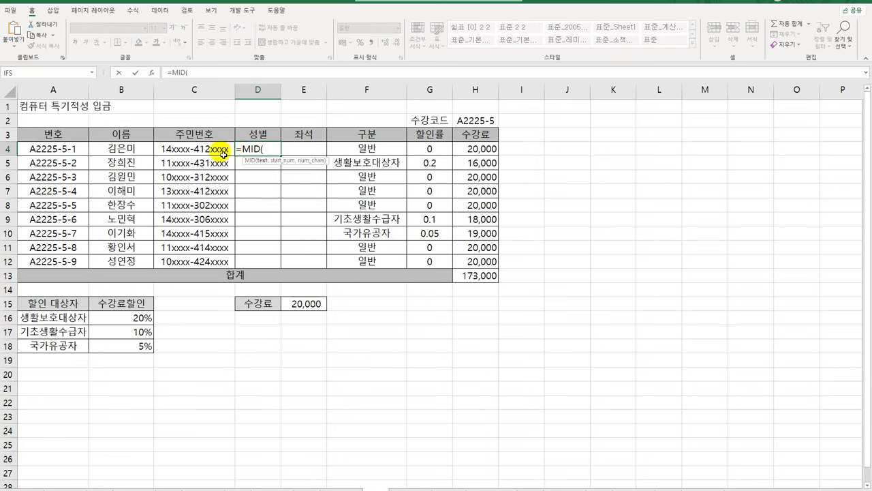
pyautogui.click(223, 151)
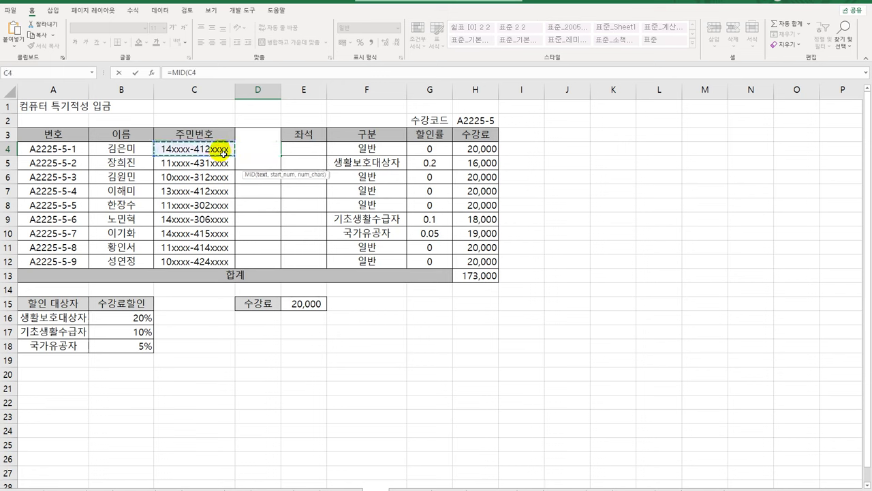
pyautogui.write(',8,1')
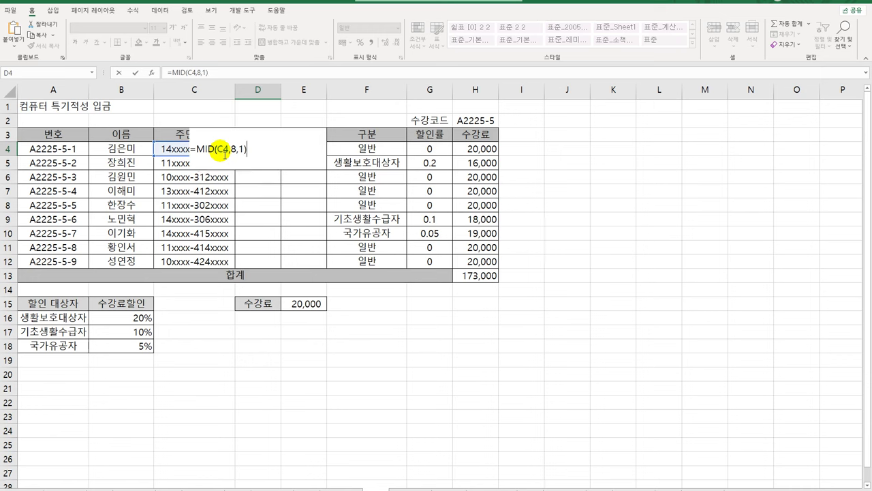
pyautogui.press('Return')
pyautogui.click(244, 151)
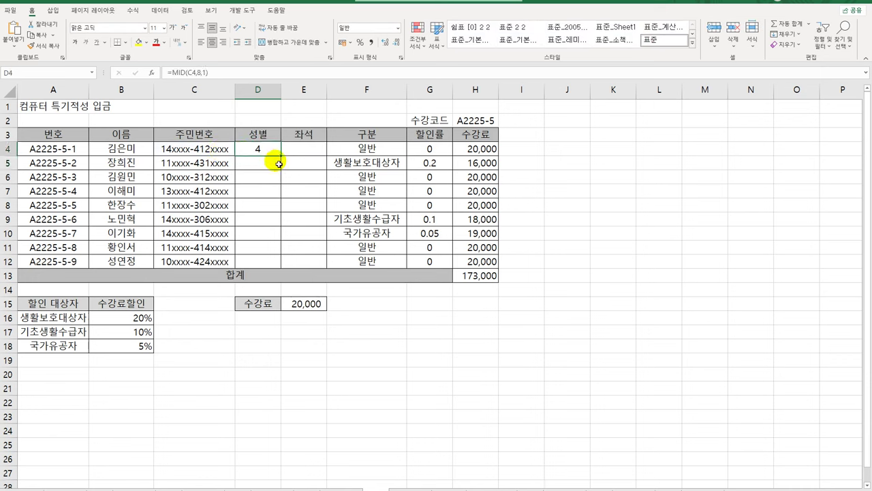
pyautogui.moveTo(280, 156); pyautogui.dragTo(265, 267)
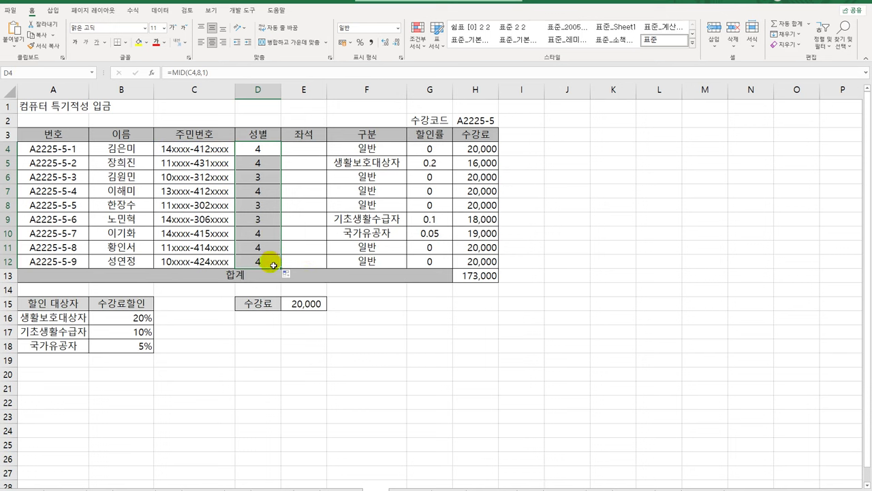
# - Wrap the MID formula in D4 in ISODD, giving =ISODD(MID(C4,8,1))
pyautogui.click(259, 150)
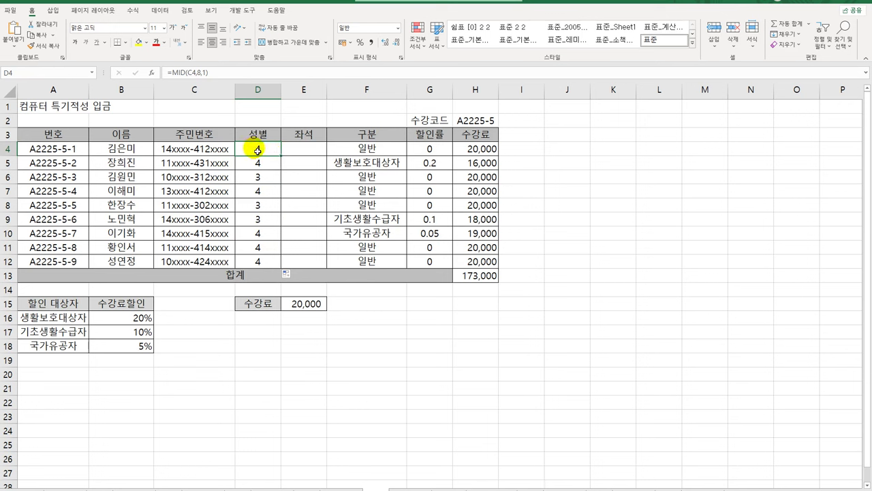
pyautogui.doubleClick(257, 149)
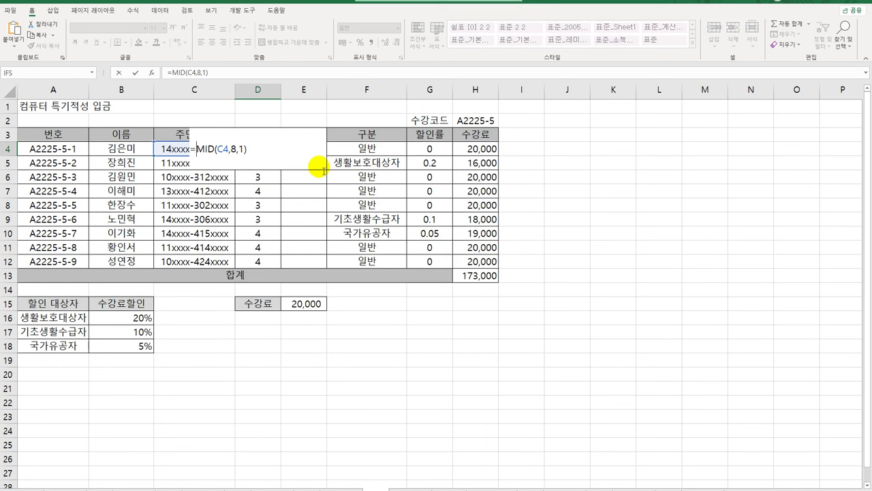
pyautogui.write('is')
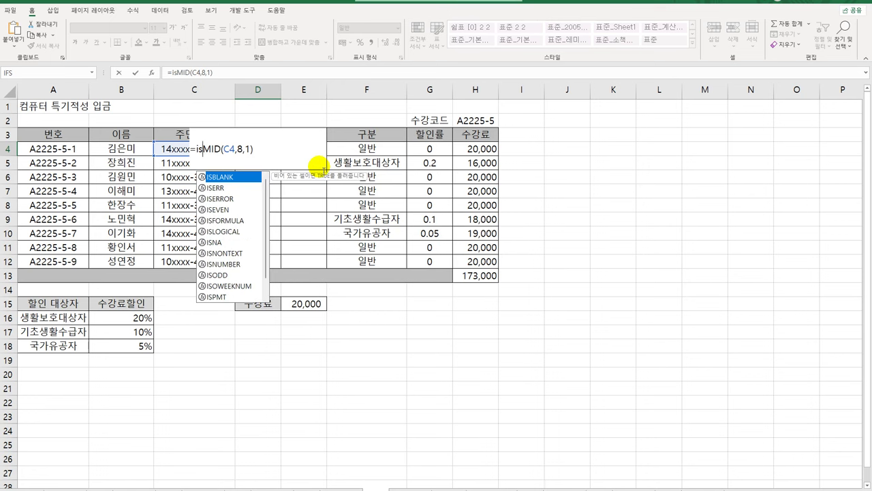
pyautogui.write('odd')
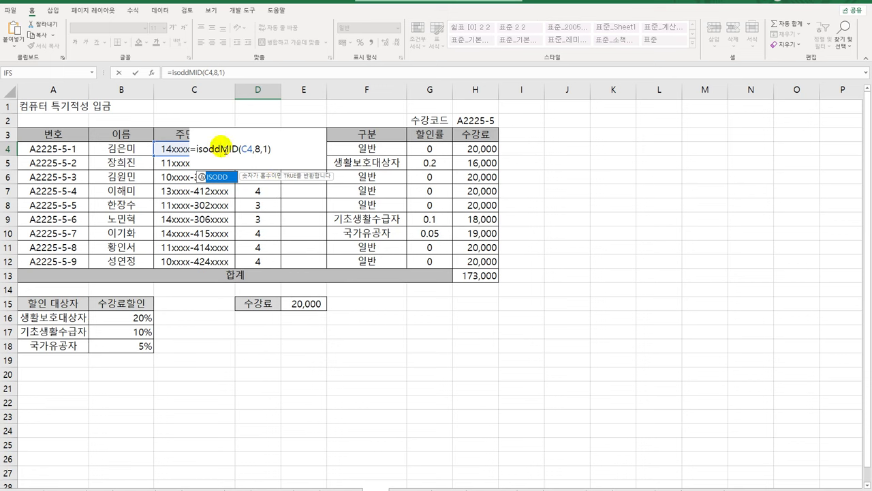
pyautogui.click(224, 149)
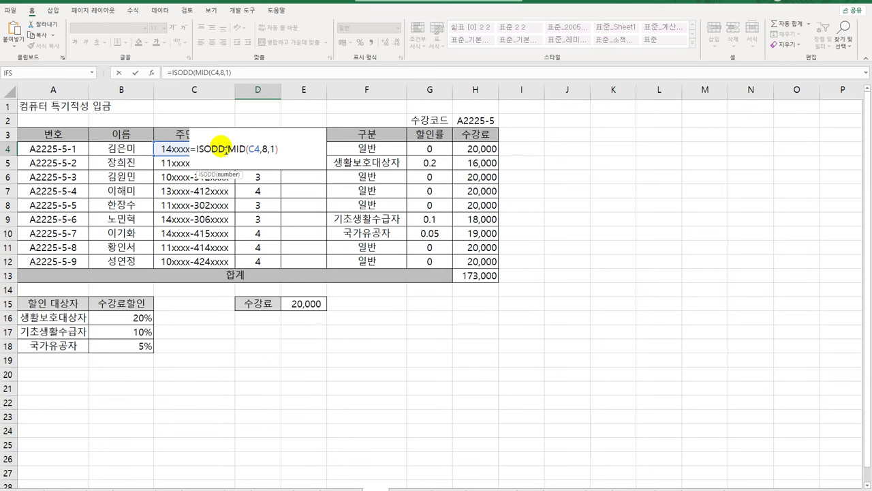
pyautogui.click(303, 153)
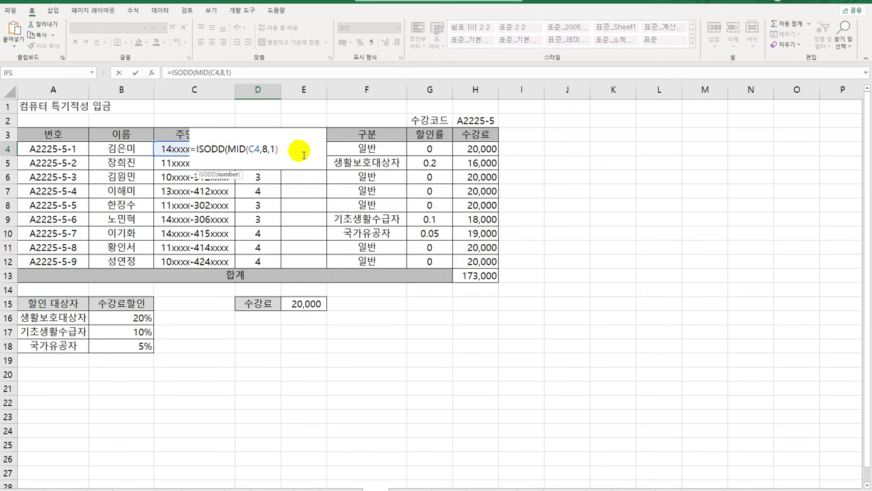
pyautogui.write(')')
pyautogui.press('Return')
# - Fill the ISODD formula from D4 down to D12 and check the formulas in rows 7 to 9
pyautogui.click(271, 149)
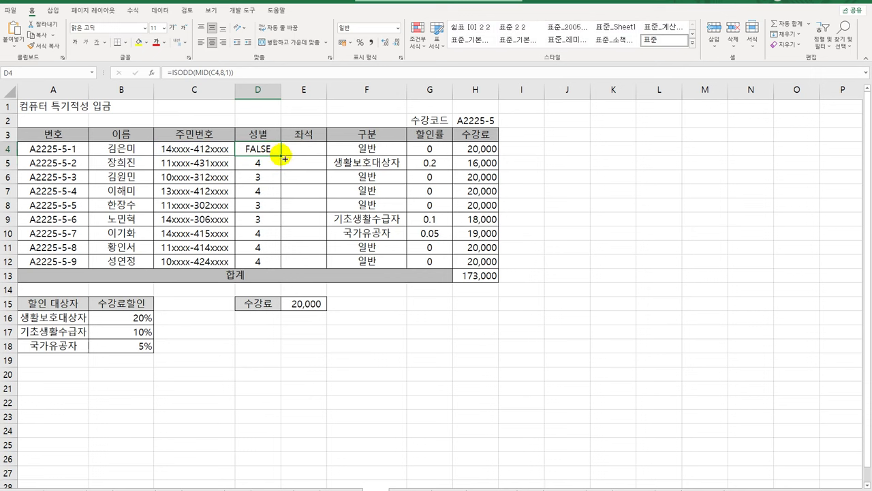
pyautogui.moveTo(281, 157); pyautogui.dragTo(282, 267)
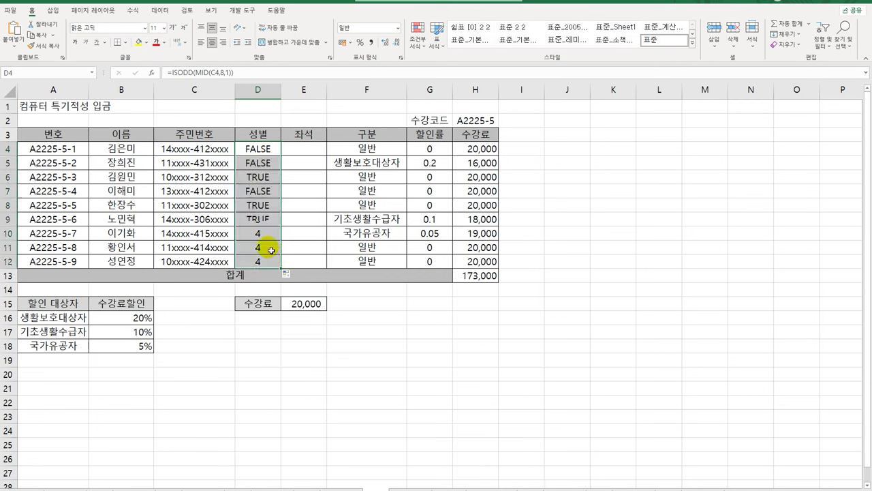
pyautogui.click(265, 193)
pyautogui.click(266, 205)
pyautogui.click(266, 220)
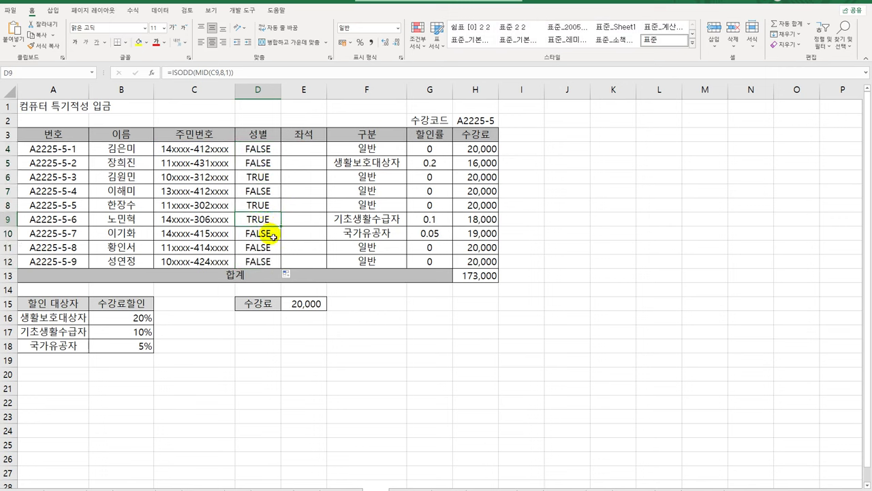
# - Wrap the 성별 formula in D4 in IF, giving =IF(ISODD(MID(C4,8,1)),"남","여")
pyautogui.click(269, 149)
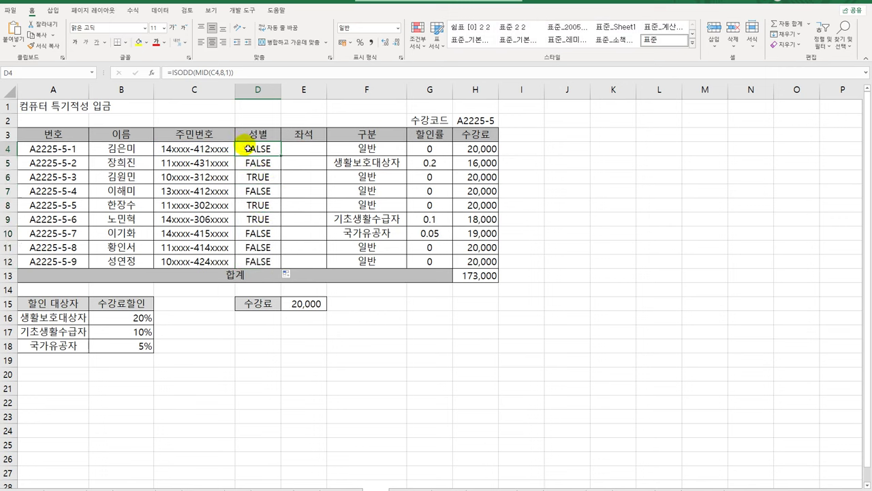
pyautogui.doubleClick(254, 149)
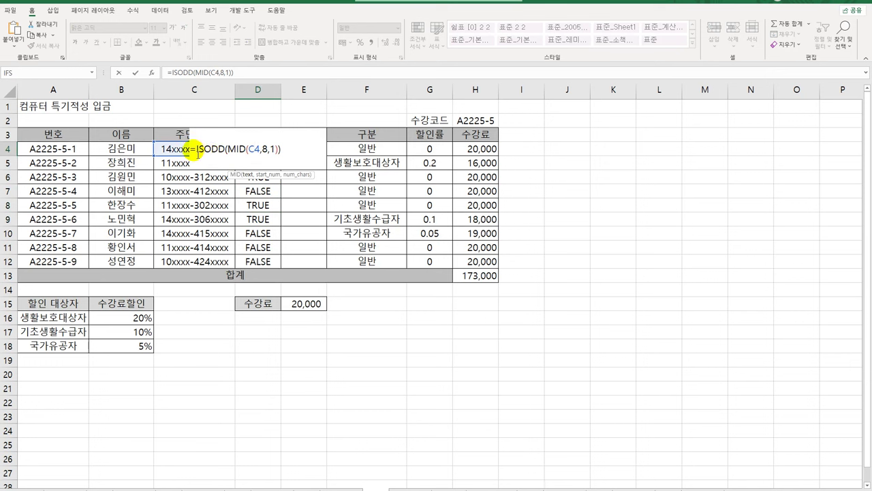
pyautogui.click(197, 149)
pyautogui.write('IF(')
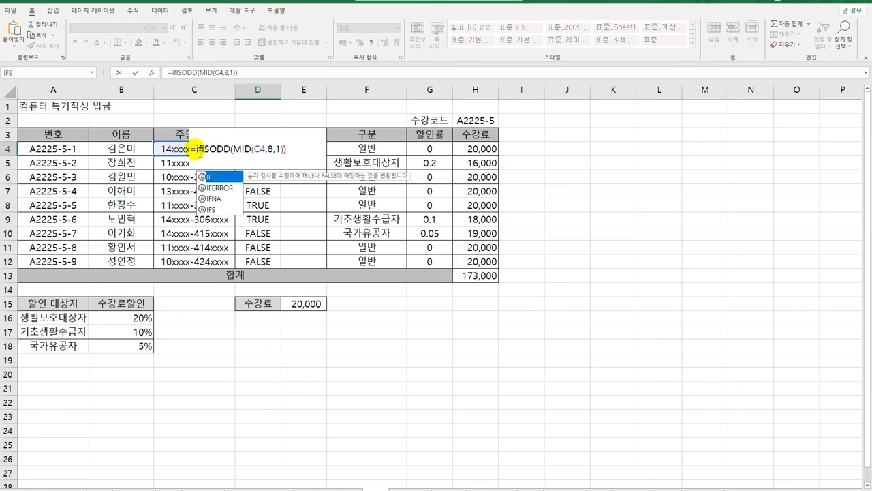
pyautogui.write('),')
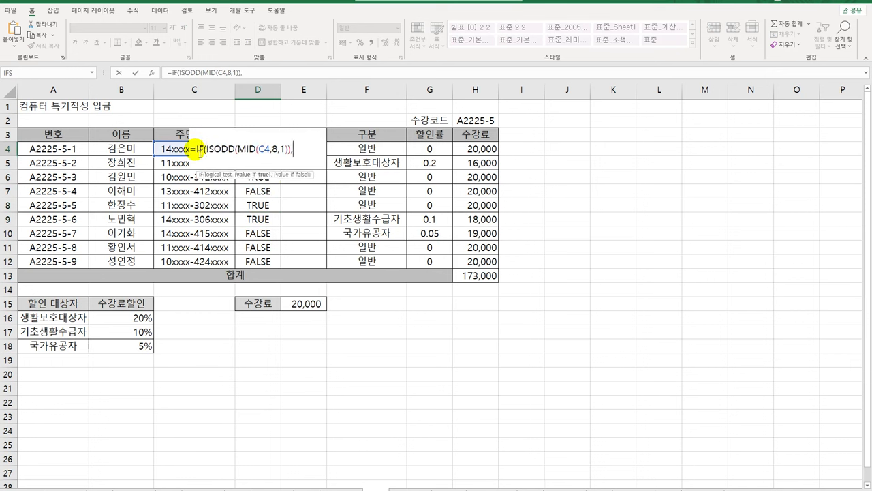
pyautogui.write('"남",')
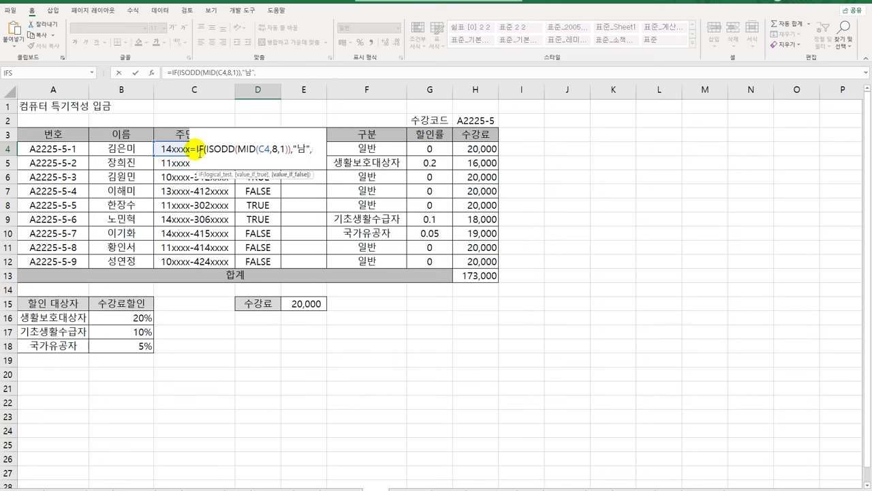
pyautogui.write(' 여"')
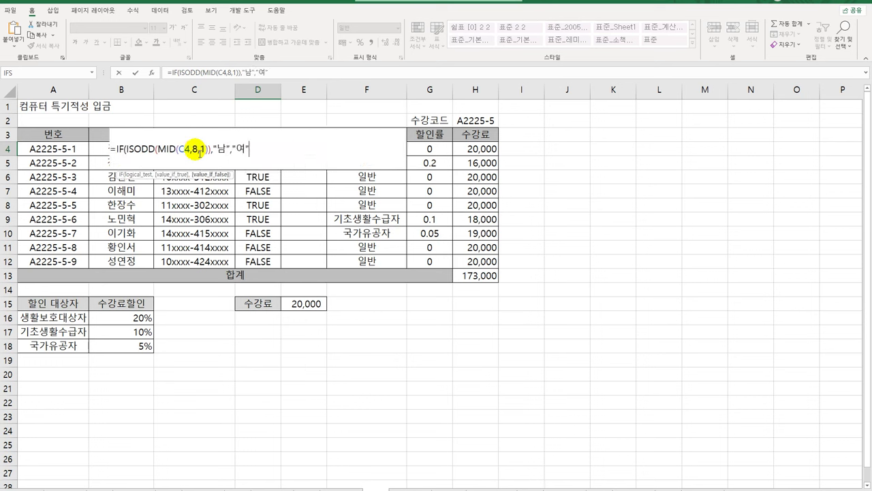
pyautogui.write(')')
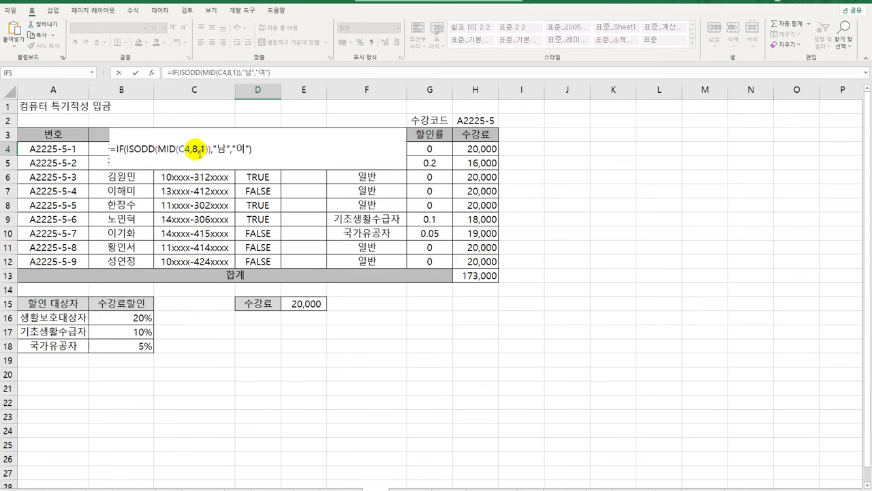
pyautogui.press('Return')
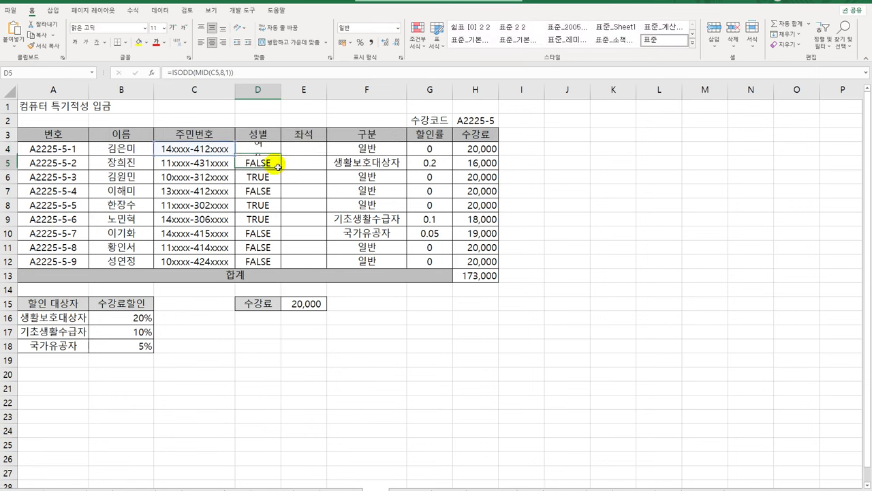
# - Fill the IF/ISODD formula from D4 down to D12 and check the formula in D4
pyautogui.click(280, 153)
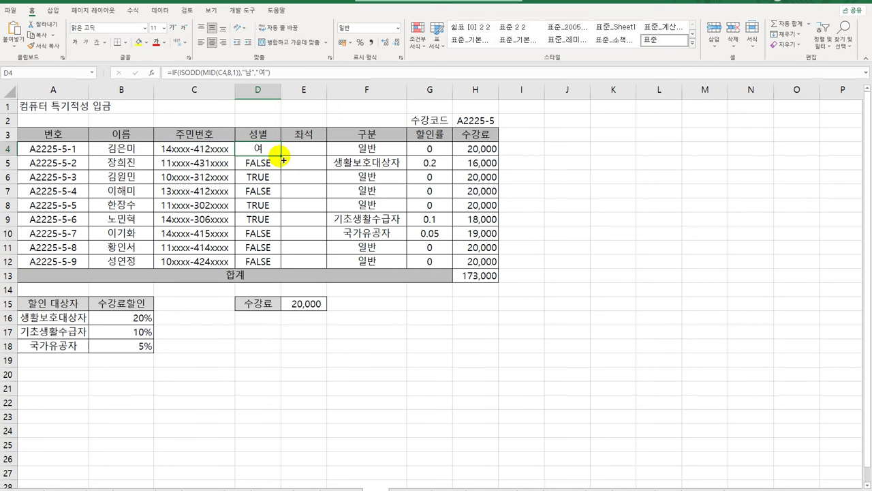
pyautogui.doubleClick(281, 157)
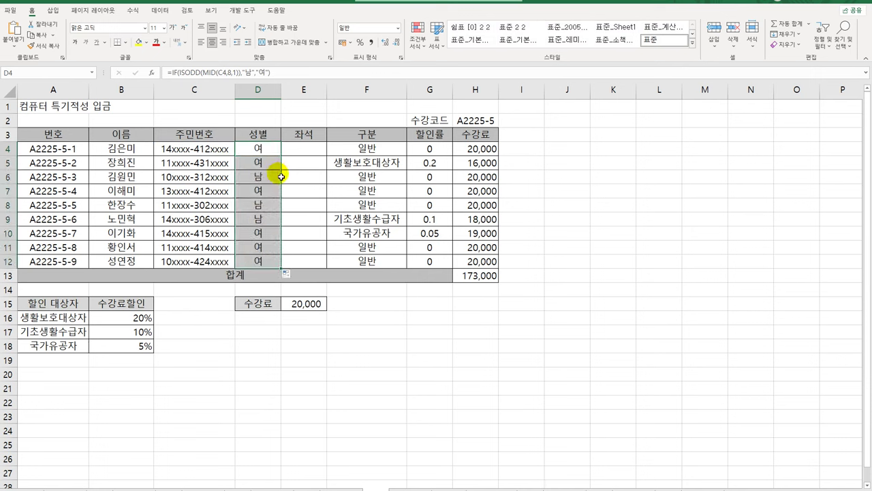
pyautogui.click(267, 153)
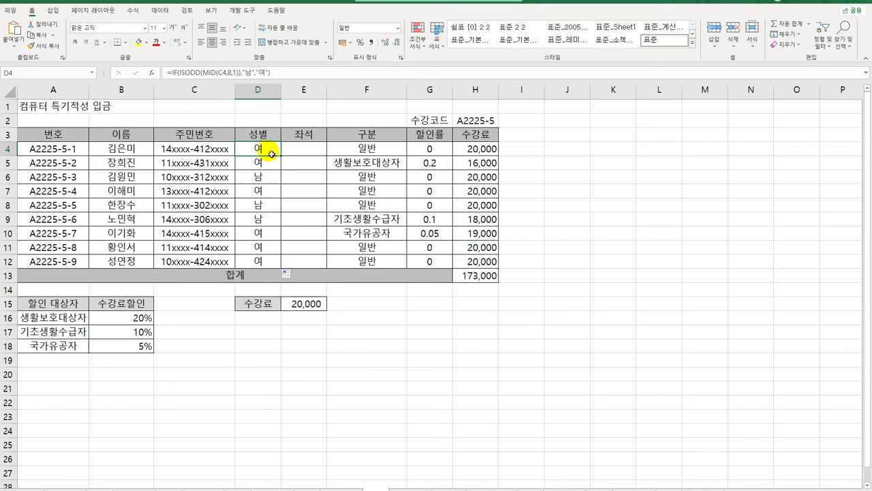
# - Enter =LEFT(C4,2) in the 좌석 cell E4 and fill it down to E12
pyautogui.click(317, 154)
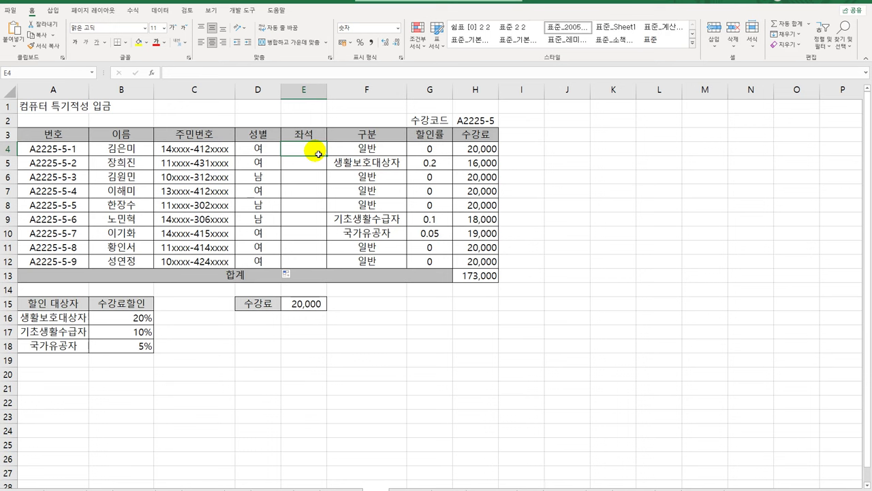
pyautogui.write('=')
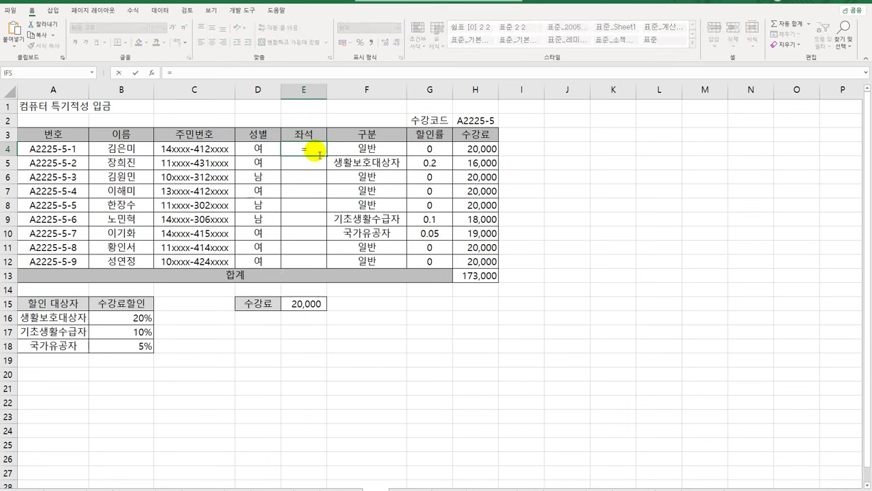
pyautogui.write('l')
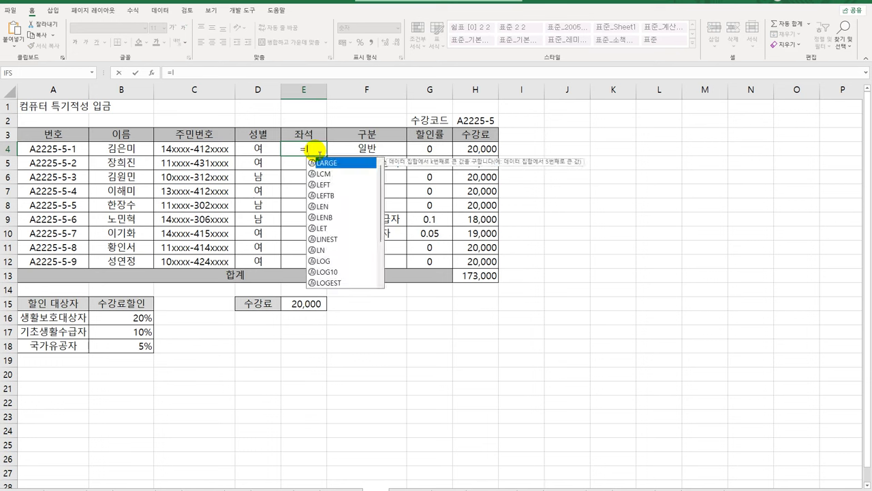
pyautogui.write('e')
pyautogui.press('Tab')
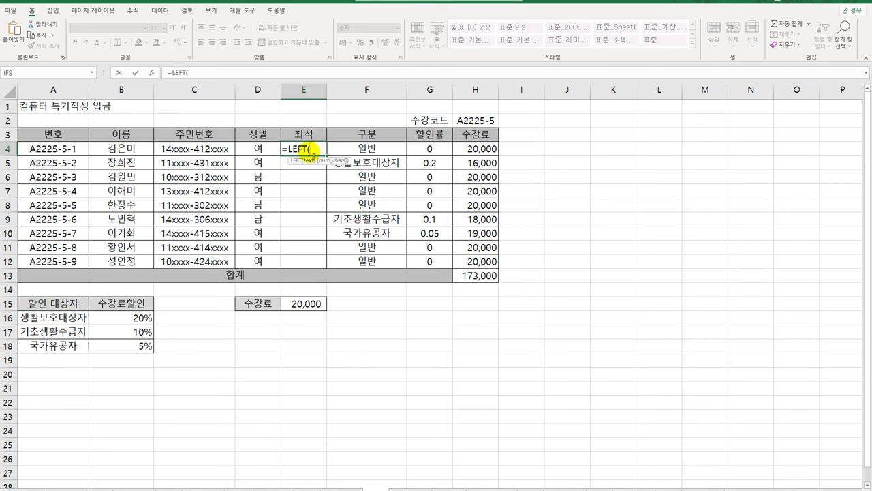
pyautogui.click(196, 154)
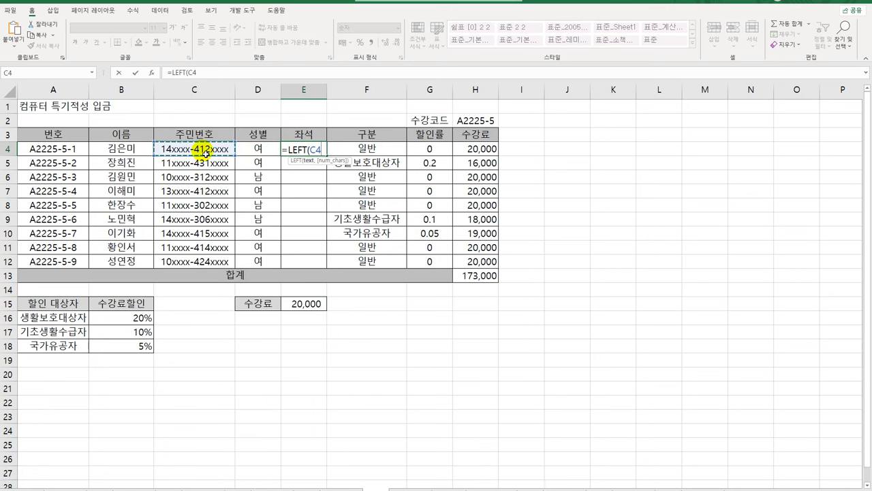
pyautogui.write(',2)')
pyautogui.press('Return')
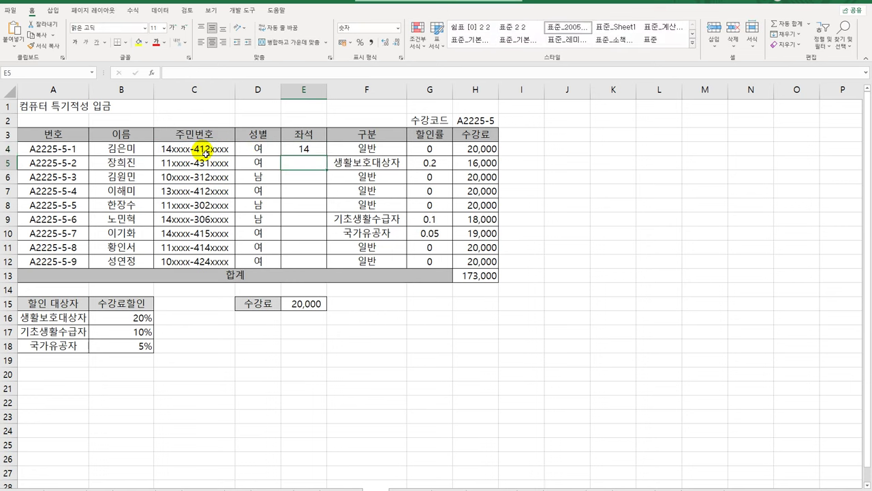
pyautogui.click(310, 147)
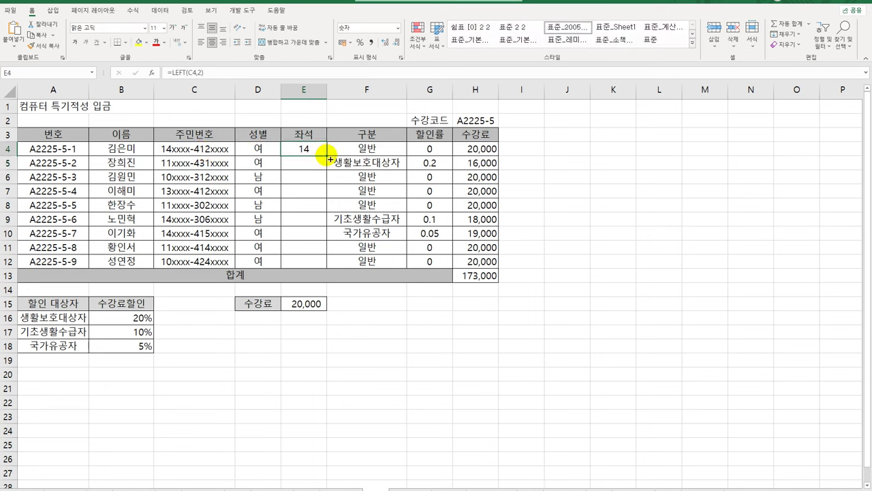
pyautogui.moveTo(326, 156); pyautogui.dragTo(321, 265)
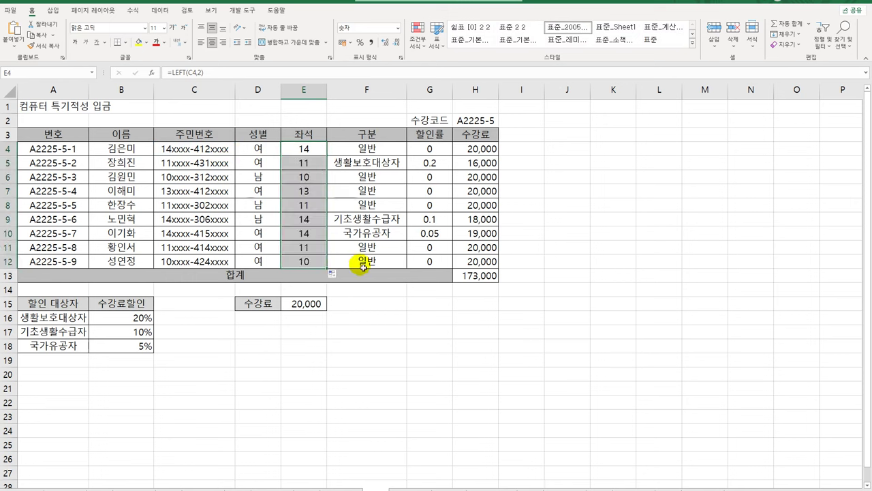
# - Wrap the LEFT formula in E4 in ISEVEN, giving =ISEVEN(LEFT(C4,2)), and fill it down to E12
pyautogui.doubleClick(296, 155)
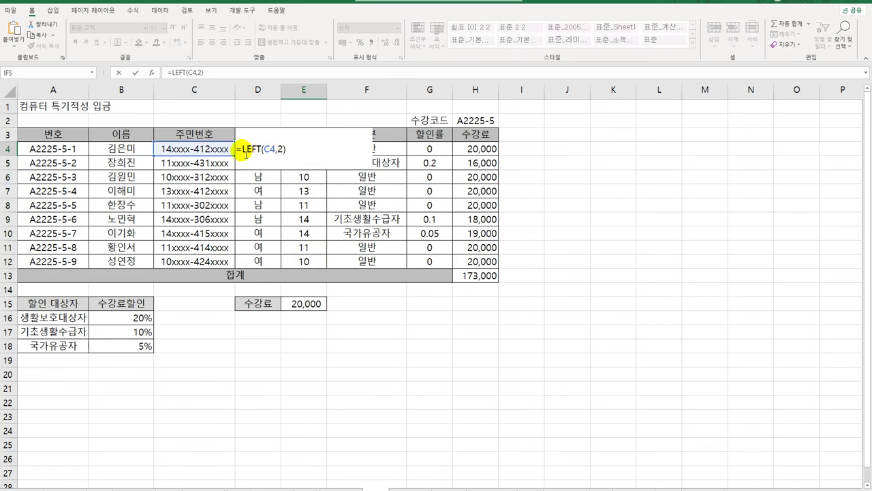
pyautogui.write('is')
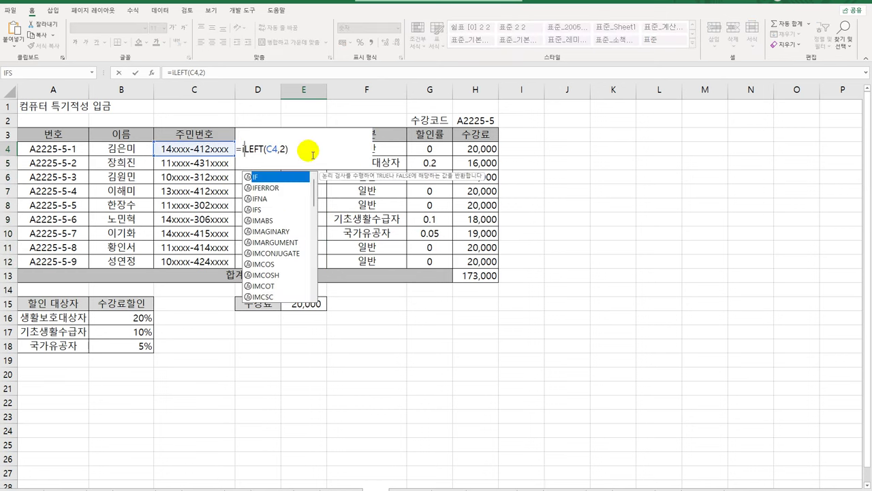
pyautogui.write('ev')
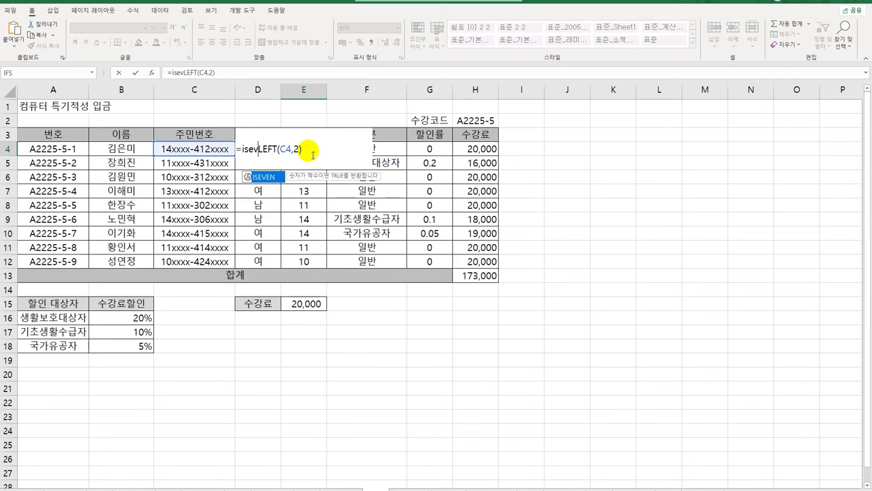
pyautogui.press('Tab')
pyautogui.press('End')
pyautogui.write(')')
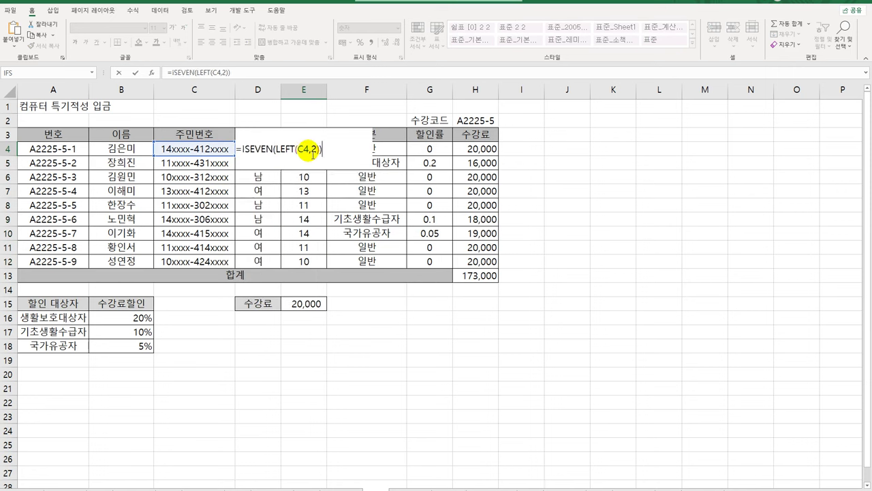
pyautogui.press('Return')
pyautogui.click(305, 148)
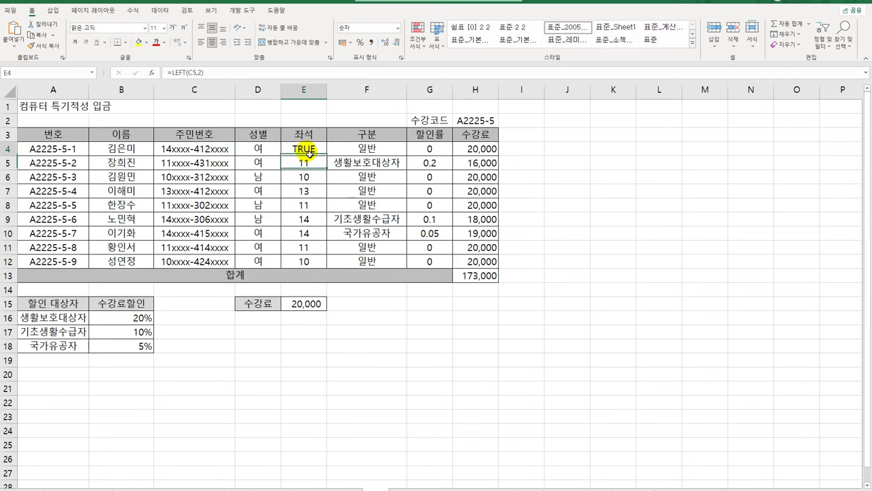
pyautogui.moveTo(328, 158); pyautogui.dragTo(324, 267)
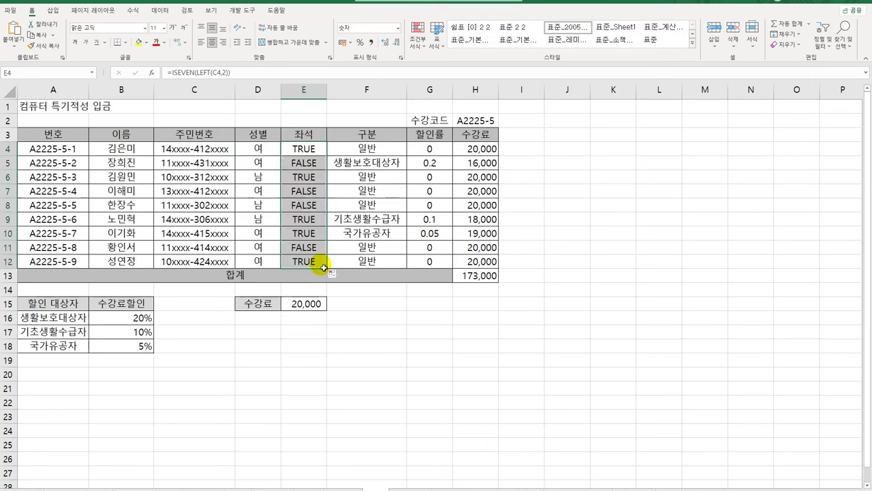
# - Wrap the 좌석 formula in E4 in IF, giving =IF(ISEVEN(LEFT(C4,2)),"2분단","1분단")
pyautogui.doubleClick(305, 154)
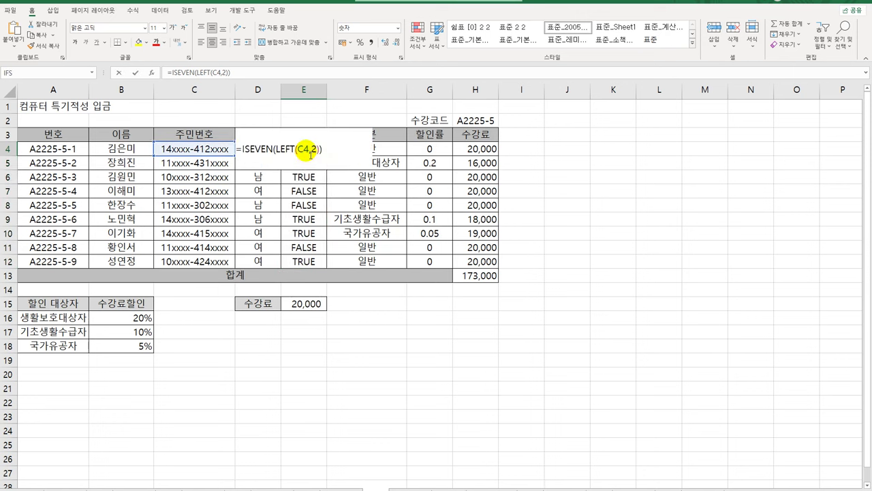
pyautogui.write('IF(')
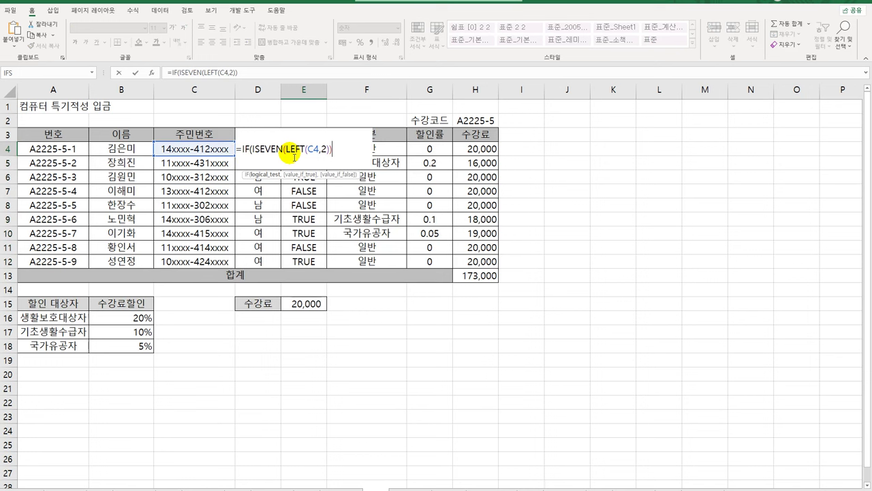
pyautogui.write(',"2')
pyautogui.write('분')
pyautogui.write('단",')
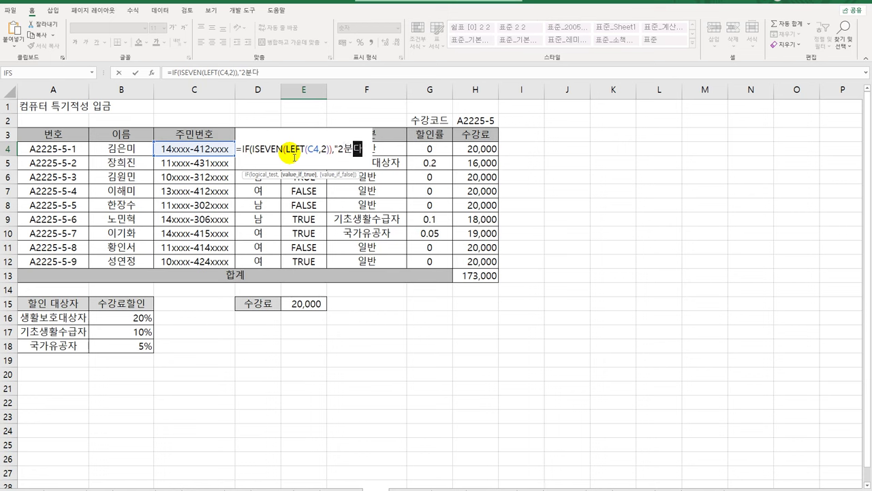
pyautogui.write('"1분단"')
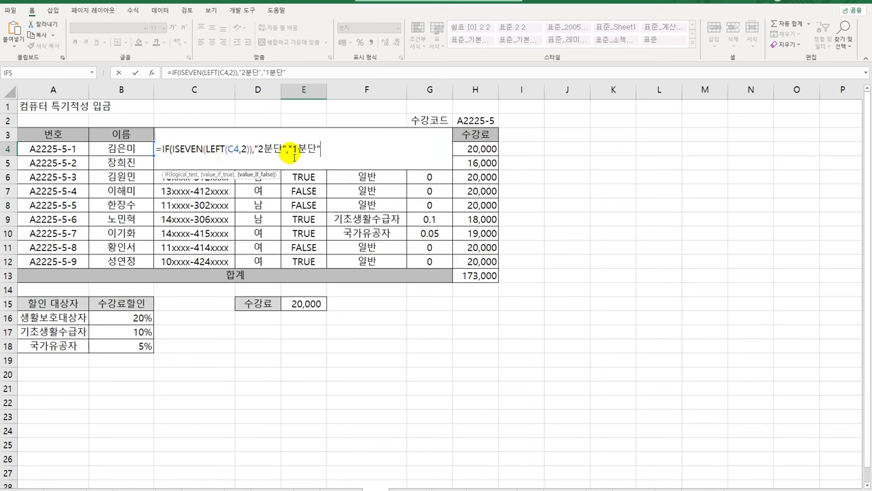
pyautogui.write(')')
pyautogui.press('Return')
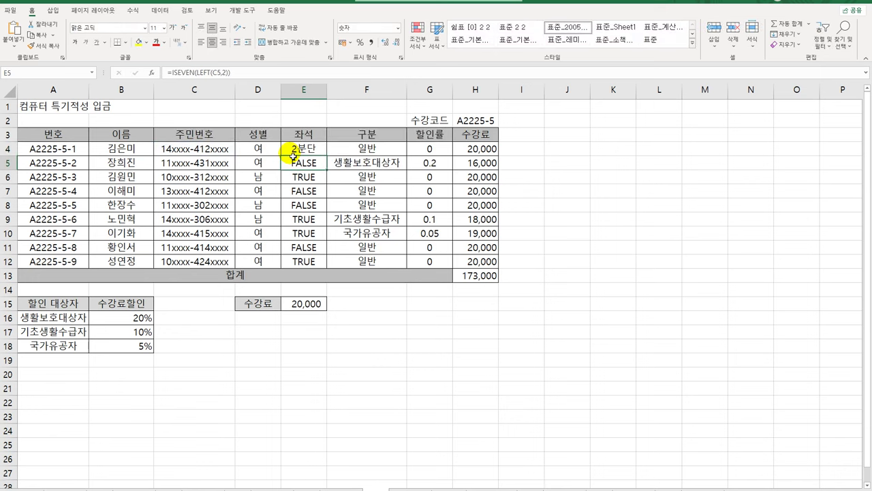
# - Fill the IF/ISEVEN formula from E4 down to E12 and check the formula in E12
pyautogui.click(295, 148)
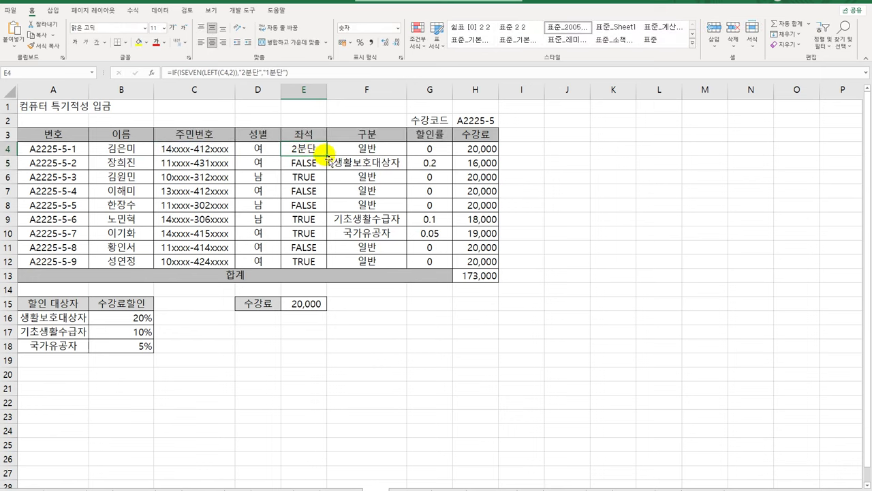
pyautogui.moveTo(329, 159); pyautogui.dragTo(317, 266)
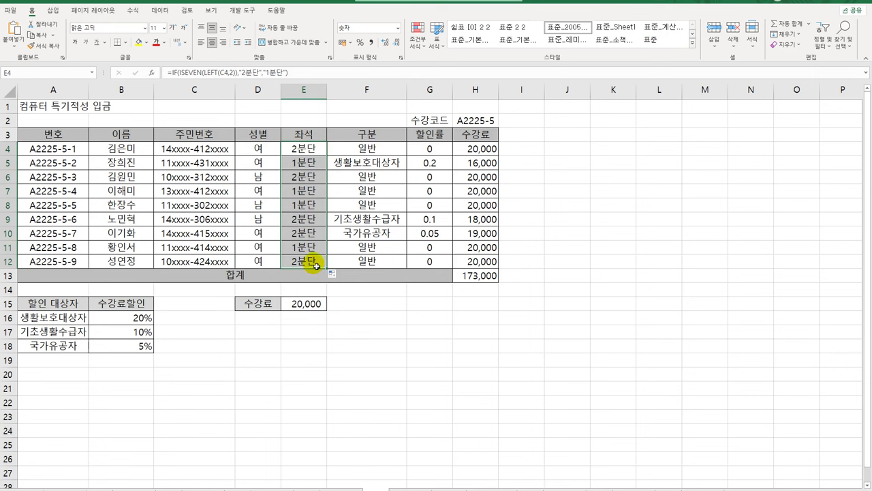
pyautogui.click(305, 263)
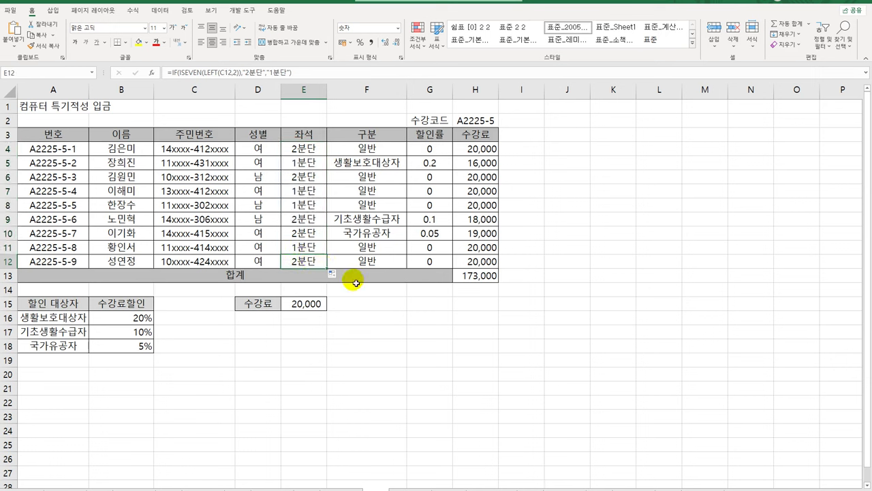